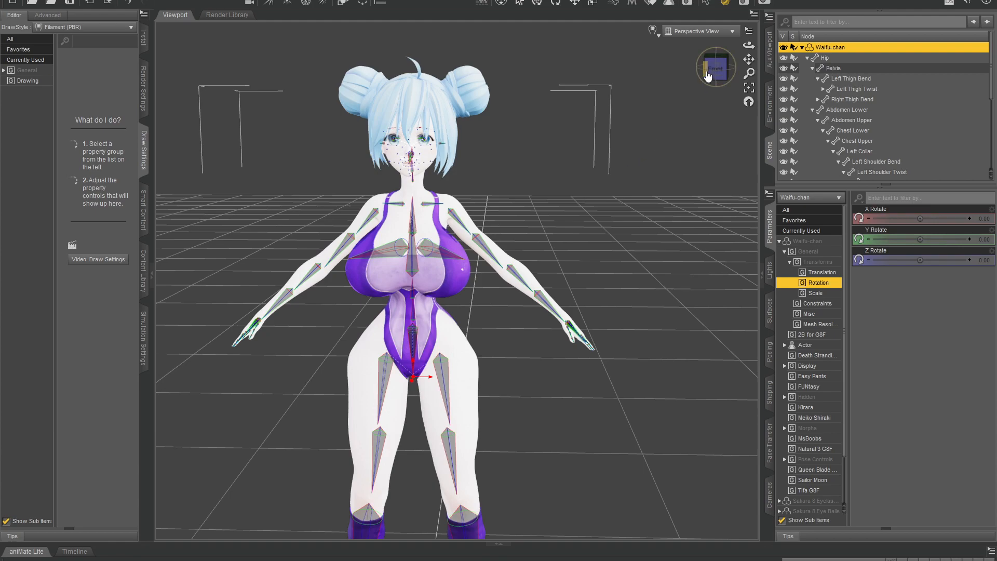
- Select the figure's Left Shoulder Bend bone and look at it up close
{"action": "left_click_drag", "start_coordinate": [704, 78], "coordinate": [704, 65]}
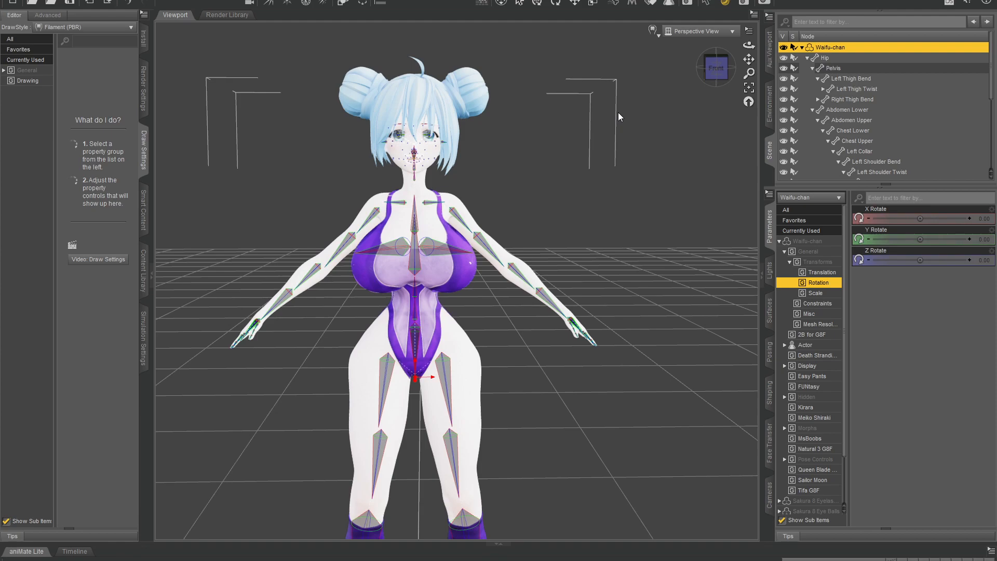
{"action": "left_click_drag", "start_coordinate": [715, 68], "coordinate": [707, 69]}
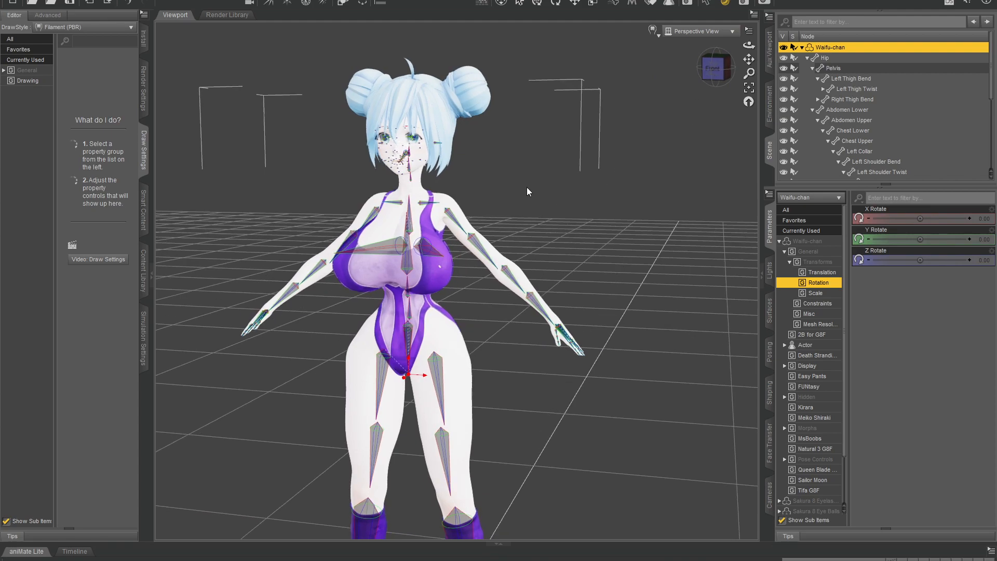
{"action": "scroll", "coordinate": [526, 190], "scroll_direction": "up", "scroll_amount": 5}
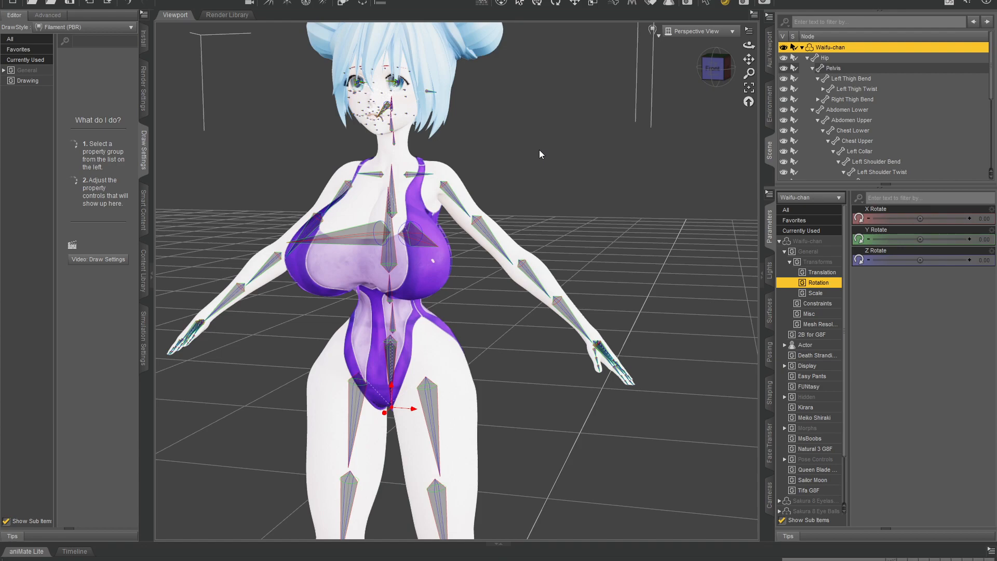
{"action": "left_click", "coordinate": [451, 197]}
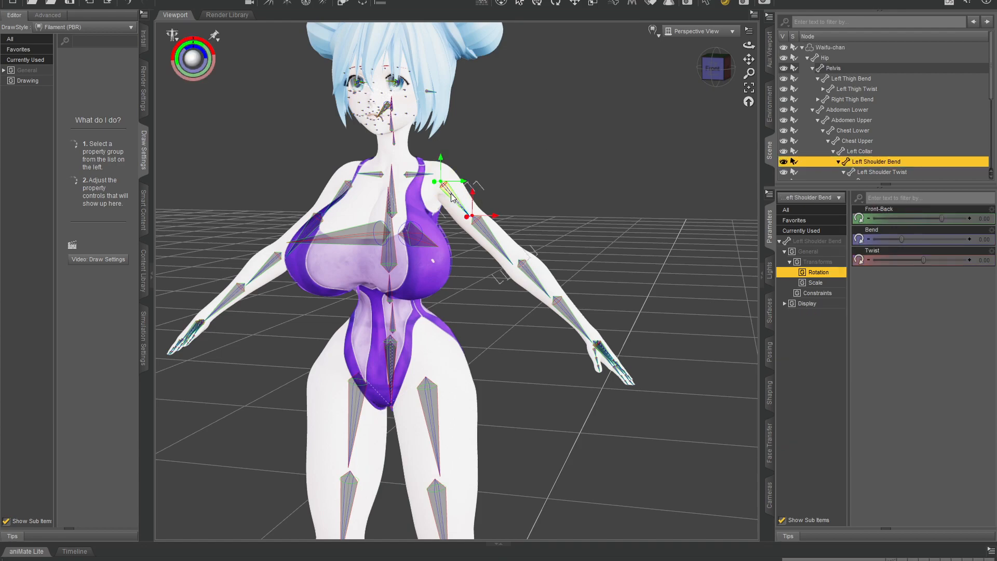
{"action": "scroll", "coordinate": [512, 184], "scroll_direction": "up", "scroll_amount": 2}
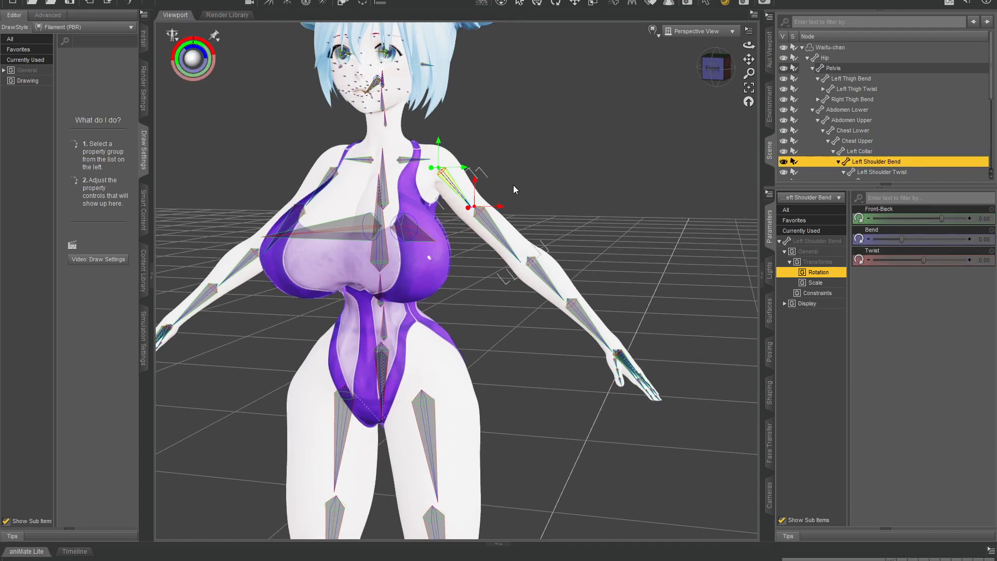
{"action": "scroll", "coordinate": [524, 180], "scroll_direction": "up", "scroll_amount": 5}
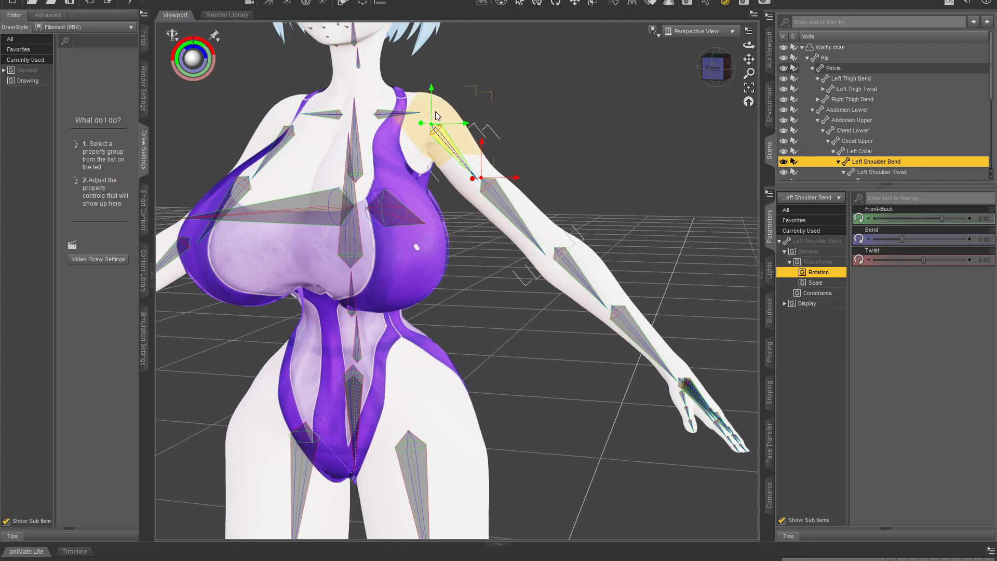
- Inspect the left arm's bones one after another from the shoulder twist to the hand and back to the Left Shoulder Bend bone
{"action": "left_click", "coordinate": [507, 208]}
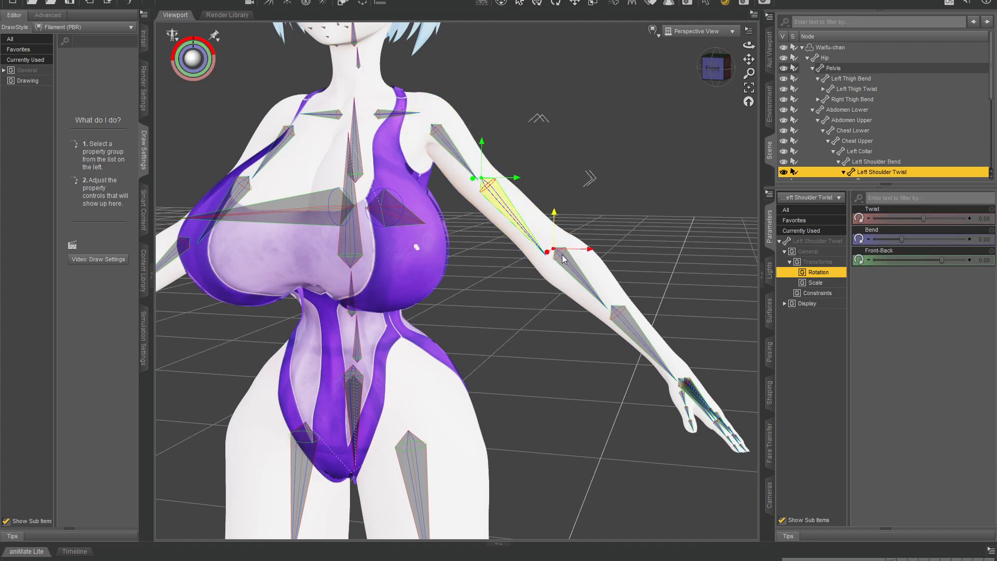
{"action": "left_click", "coordinate": [573, 270]}
{"action": "left_click", "coordinate": [627, 325]}
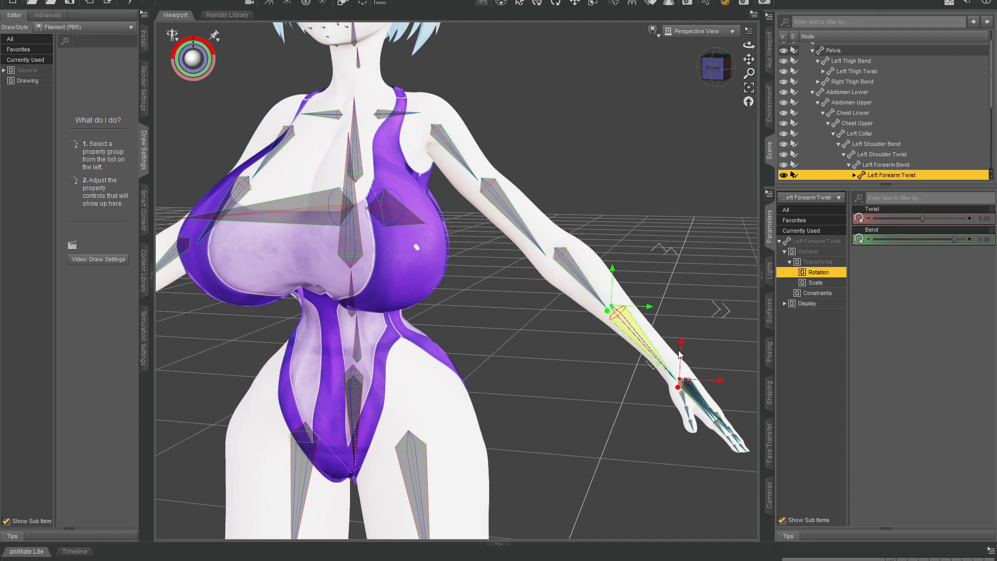
{"action": "left_click", "coordinate": [693, 393]}
{"action": "left_click", "coordinate": [623, 333]}
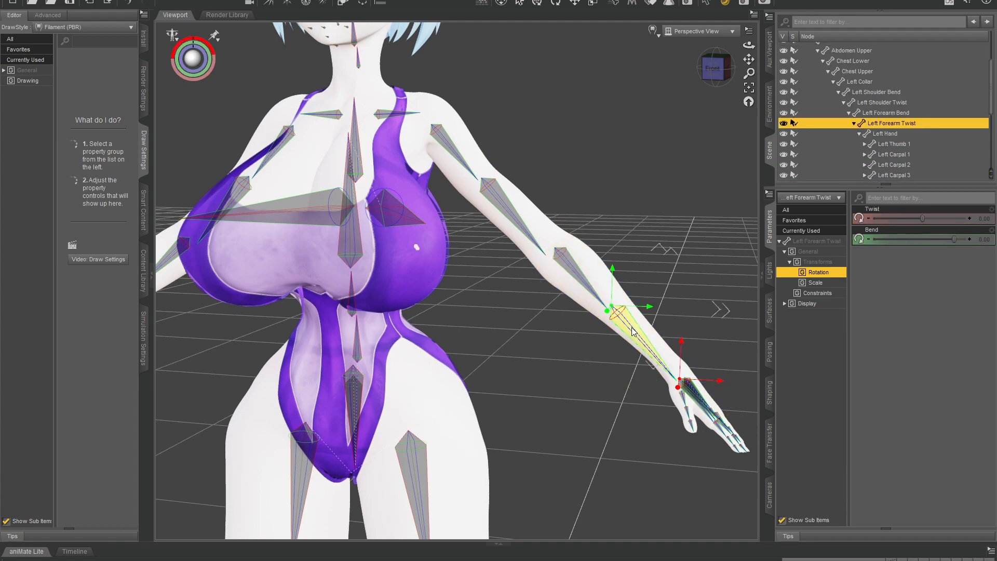
{"action": "left_click", "coordinate": [561, 271]}
{"action": "left_click", "coordinate": [513, 226]}
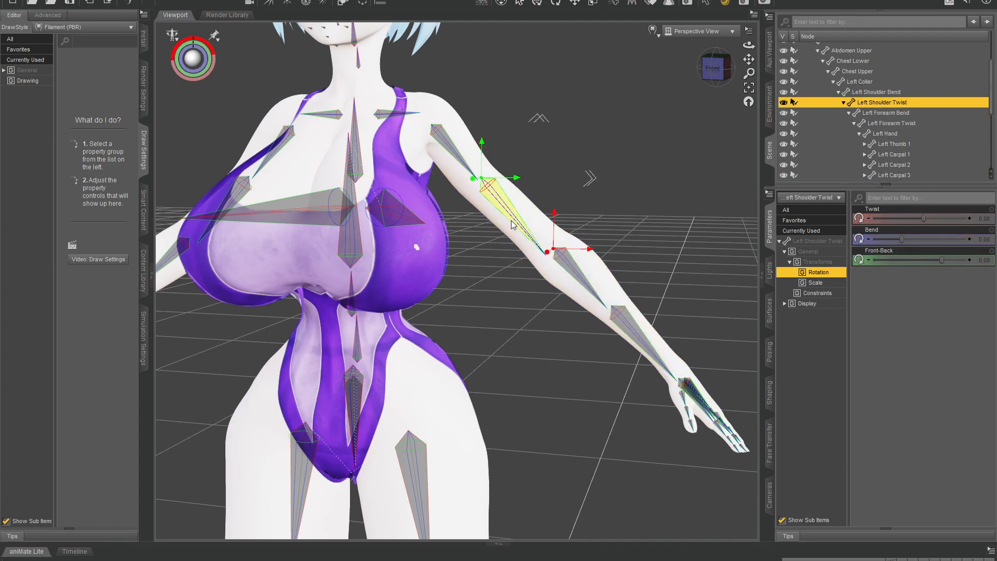
{"action": "left_click", "coordinate": [453, 157]}
{"action": "scroll", "coordinate": [467, 179], "scroll_direction": "up", "scroll_amount": 1}
{"action": "scroll", "coordinate": [467, 179], "scroll_direction": "down", "scroll_amount": 2}
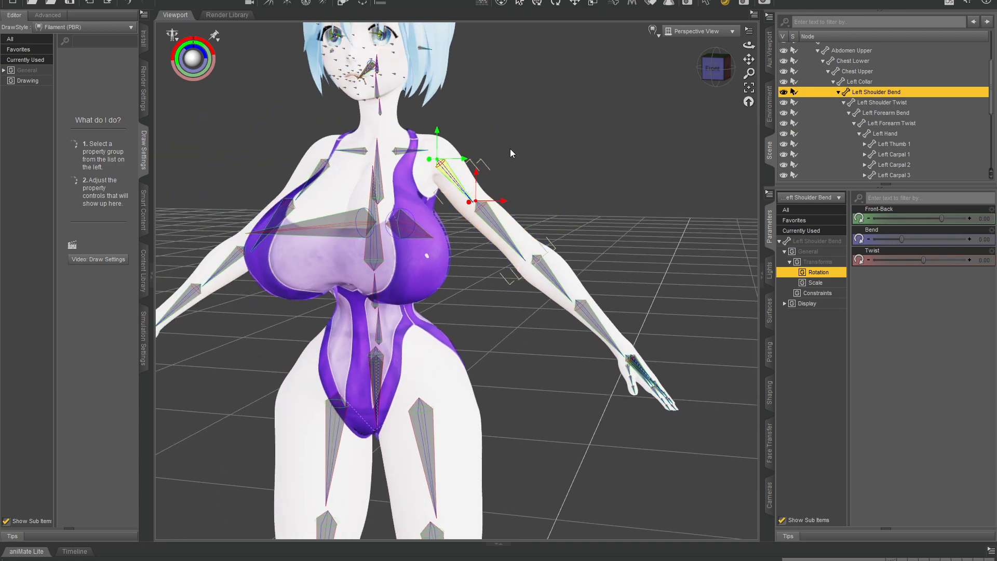
- Inspect the left leg's Thigh Bend and Thigh Twist bones
{"action": "scroll", "coordinate": [439, 403], "scroll_direction": "down", "scroll_amount": 2}
{"action": "left_click", "coordinate": [437, 404]}
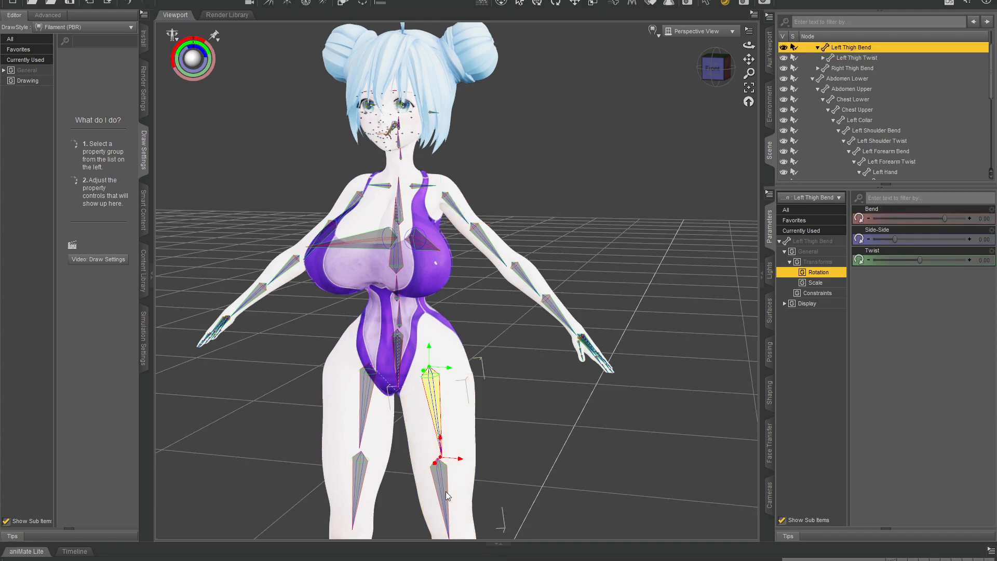
{"action": "left_click", "coordinate": [431, 394]}
{"action": "left_click", "coordinate": [430, 424]}
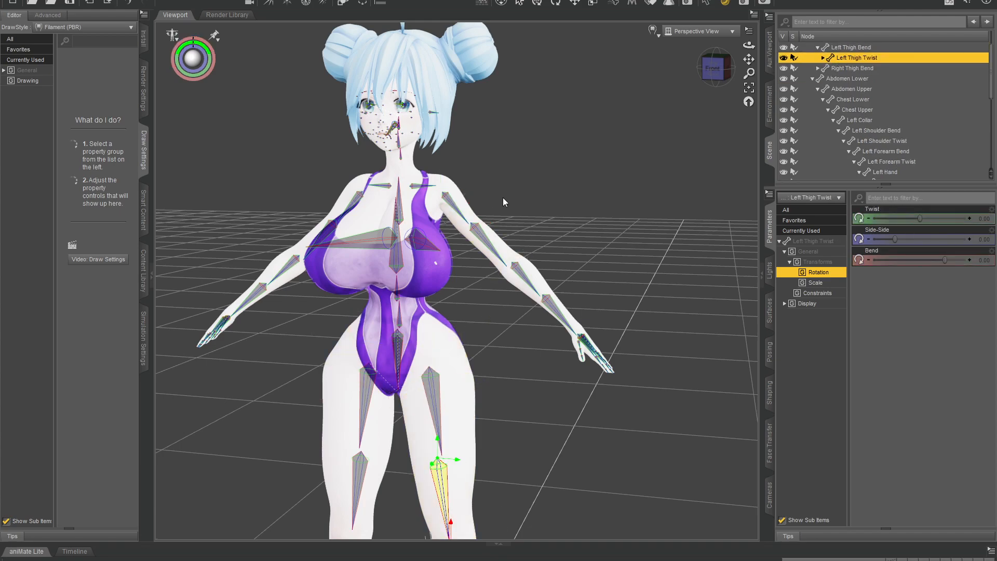
- Reselect the Left Shoulder Bend bone and examine the arm's split bend and twist bones from a more turned angle
{"action": "scroll", "coordinate": [515, 174], "scroll_direction": "up", "scroll_amount": 2}
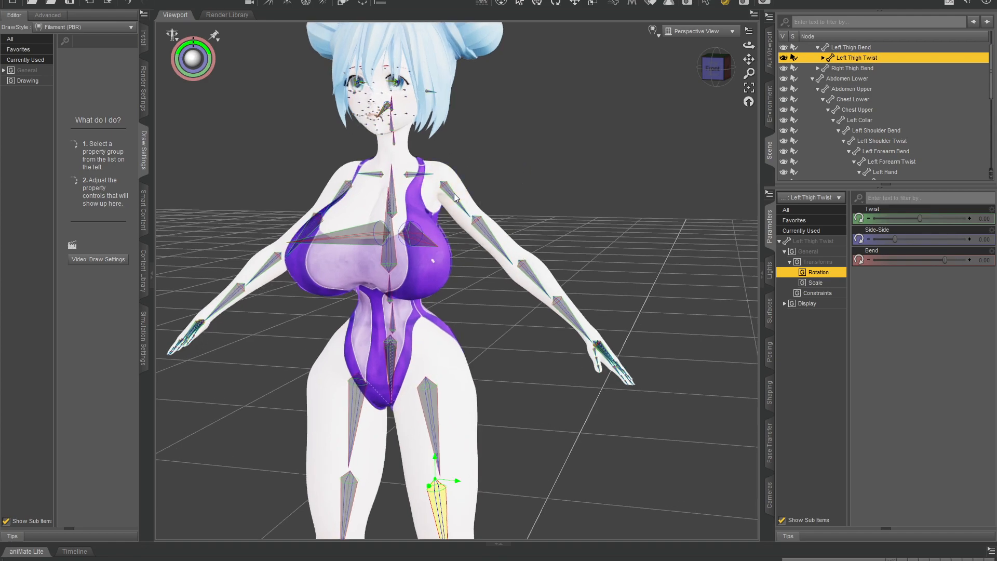
{"action": "left_click", "coordinate": [471, 210]}
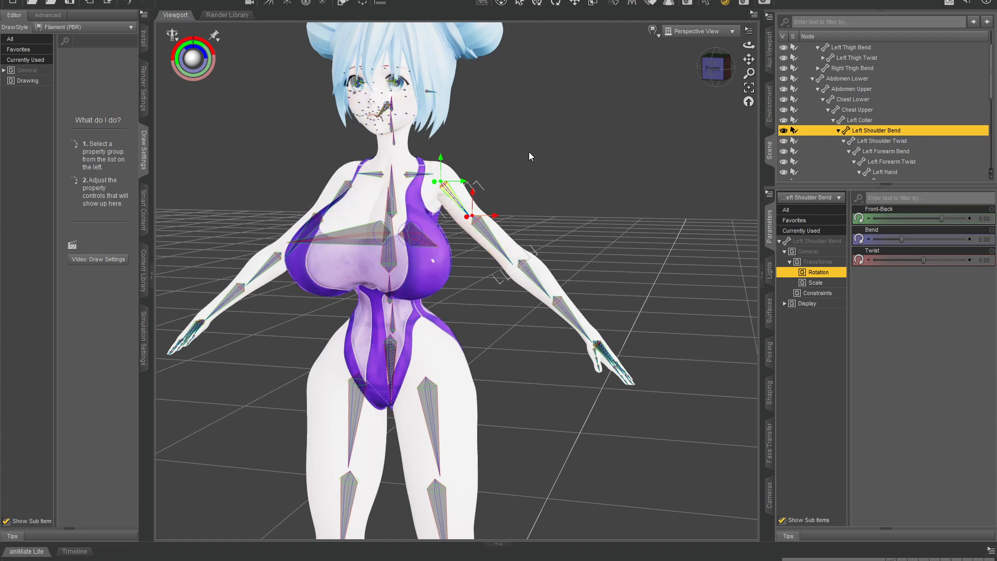
{"action": "left_click_drag", "start_coordinate": [714, 67], "coordinate": [707, 70]}
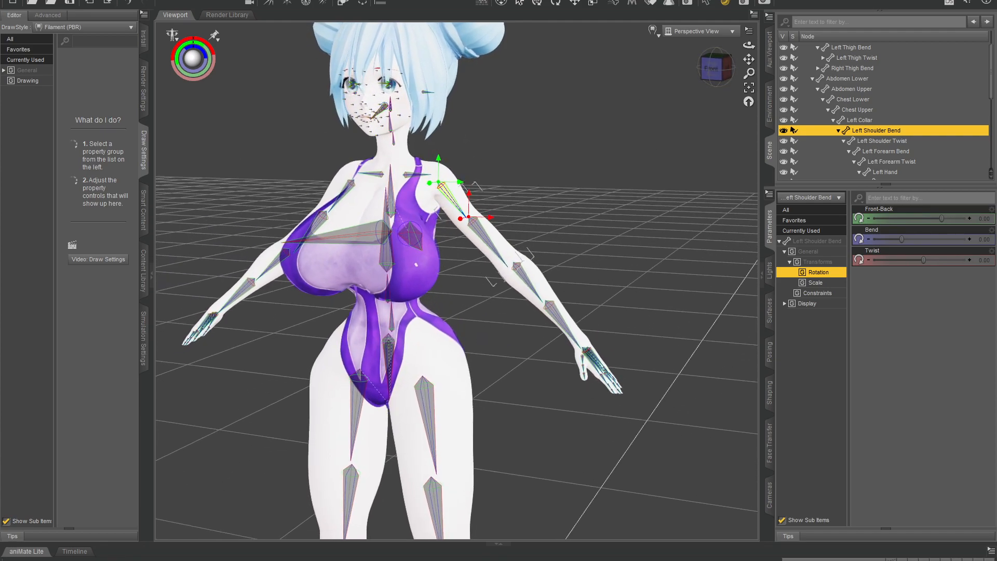
{"action": "scroll", "coordinate": [644, 148], "scroll_direction": "up", "scroll_amount": 2}
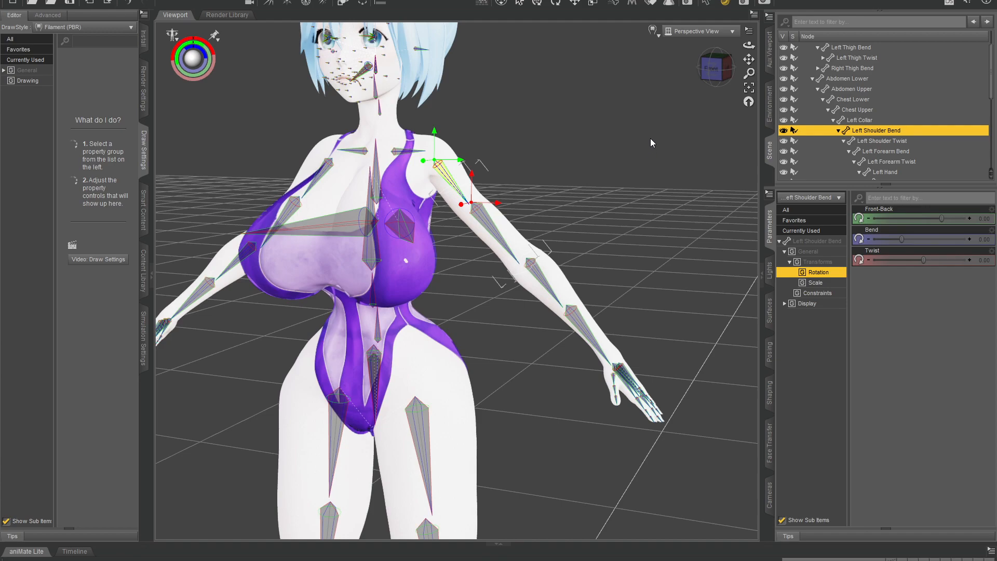
{"action": "scroll", "coordinate": [625, 150], "scroll_direction": "down", "scroll_amount": 3}
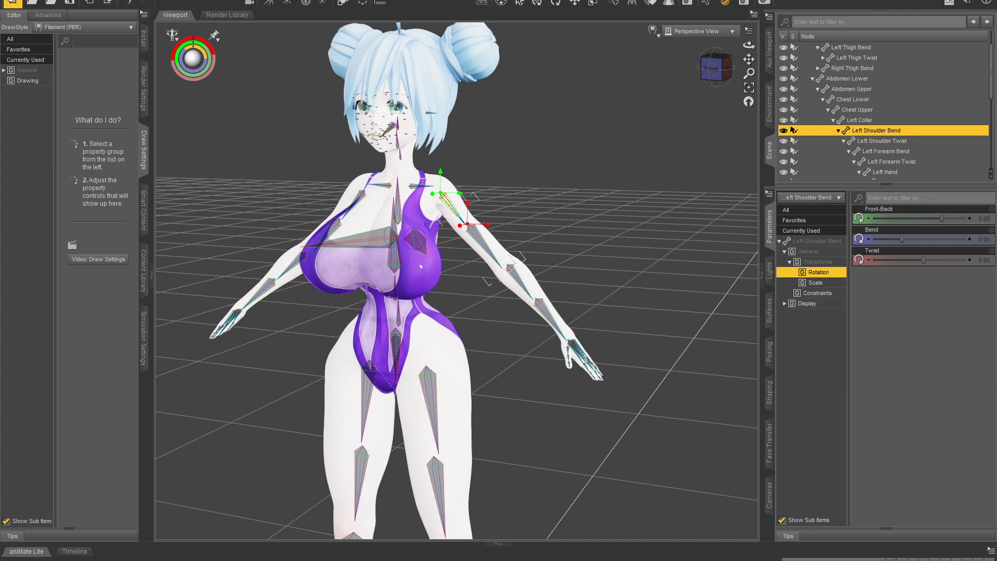
{"action": "left_click", "coordinate": [13, 4]}
{"action": "left_click", "coordinate": [26, 107]}
{"action": "left_click", "coordinate": [167, 334]}
{"action": "left_click", "coordinate": [460, 505]}
{"action": "left_click", "coordinate": [13, 2]}
{"action": "left_click", "coordinate": [916, 51]}
- Select the Waifu-chan root node and collapse its bone hierarchy
{"action": "scroll", "coordinate": [852, 67], "scroll_direction": "up", "scroll_amount": 1}
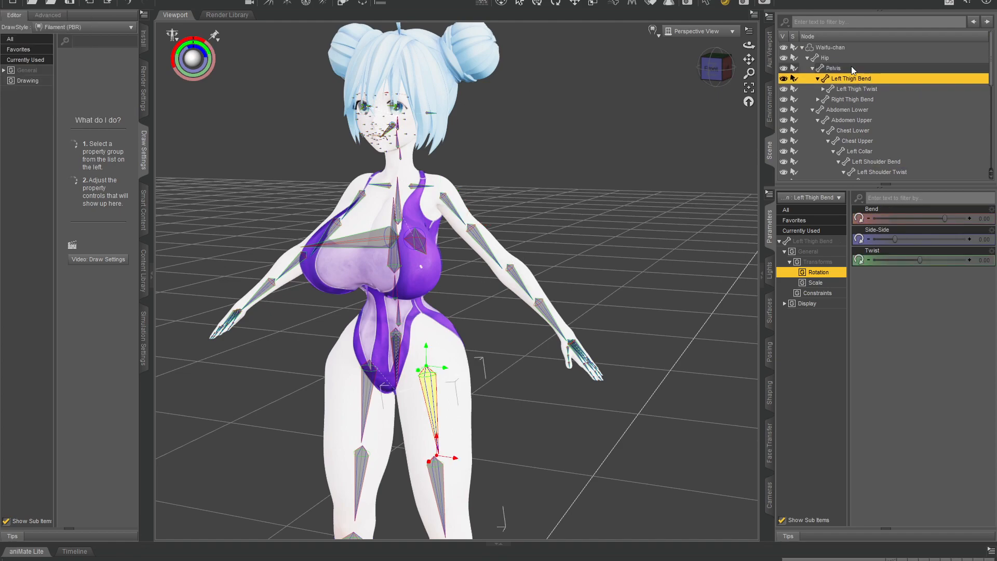
{"action": "left_click", "coordinate": [830, 48]}
{"action": "left_click", "coordinate": [802, 48]}
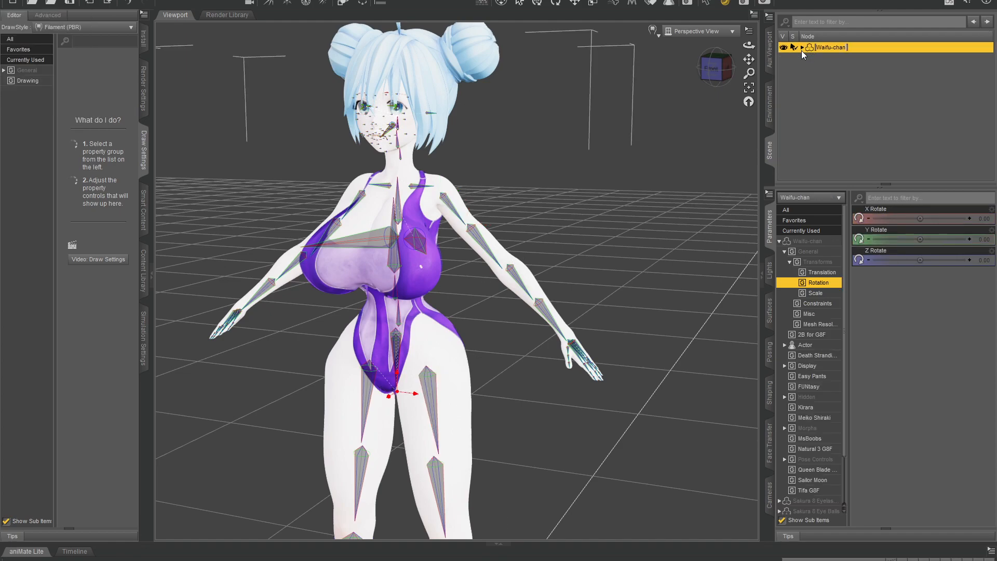
- Start exporting the figure to the Desktop as the Autodesk FBX file Waifu, replacing the existing file
{"action": "left_click", "coordinate": [13, 2]}
{"action": "left_click", "coordinate": [27, 106]}
{"action": "left_click", "coordinate": [171, 333]}
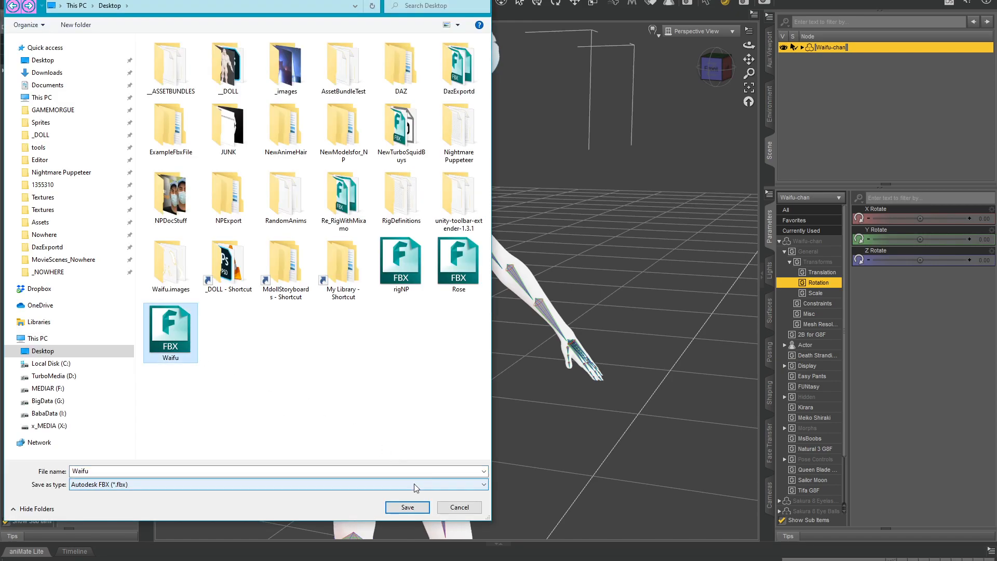
{"action": "left_click", "coordinate": [407, 506]}
{"action": "left_click", "coordinate": [459, 277]}
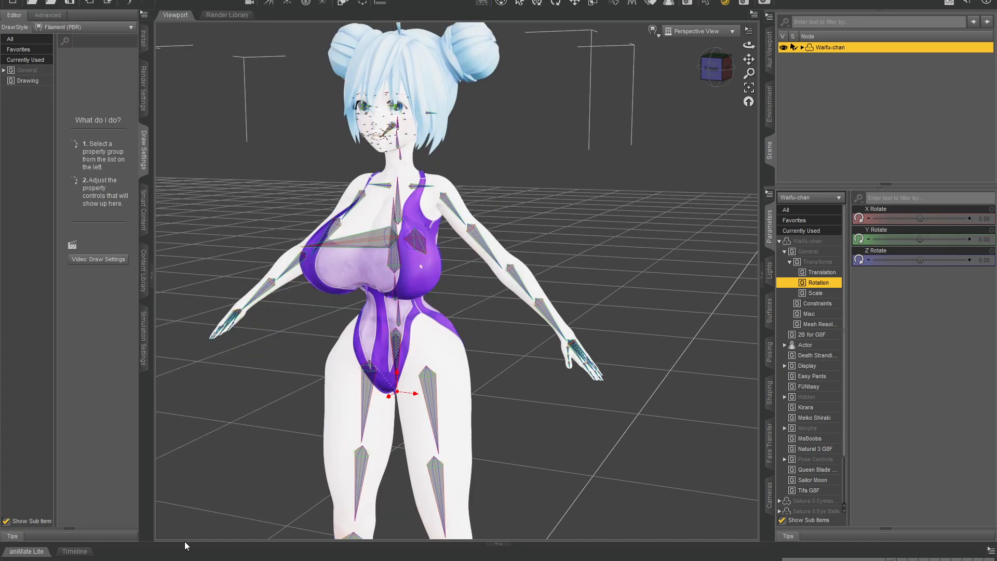
- Set the FBX export to FBX 2014 -- Binary with Embed Textures enabled and run the export
{"action": "left_click", "coordinate": [488, 5]}
{"action": "left_click", "coordinate": [488, 4]}
{"action": "left_click", "coordinate": [455, 16]}
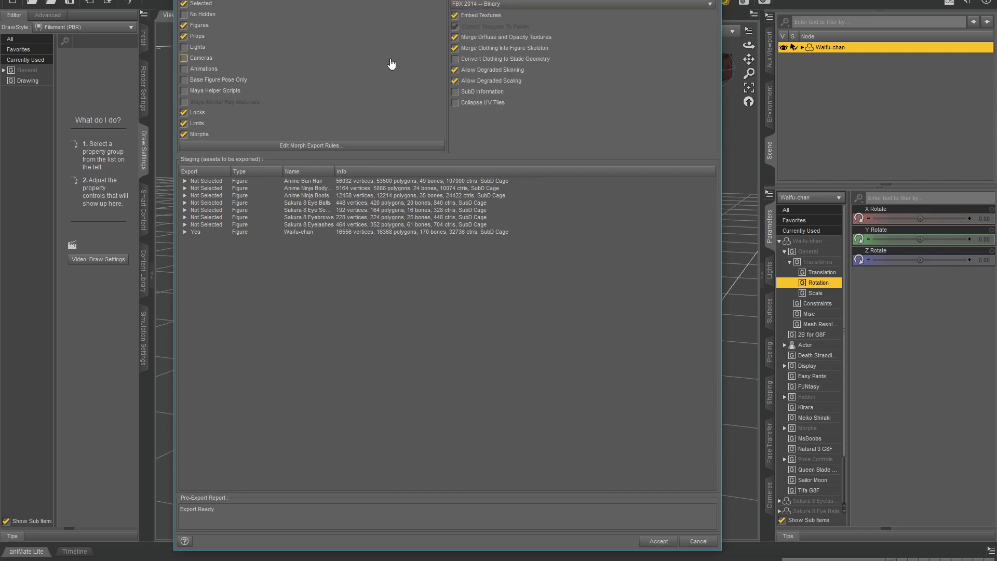
{"action": "left_click", "coordinate": [654, 540]}
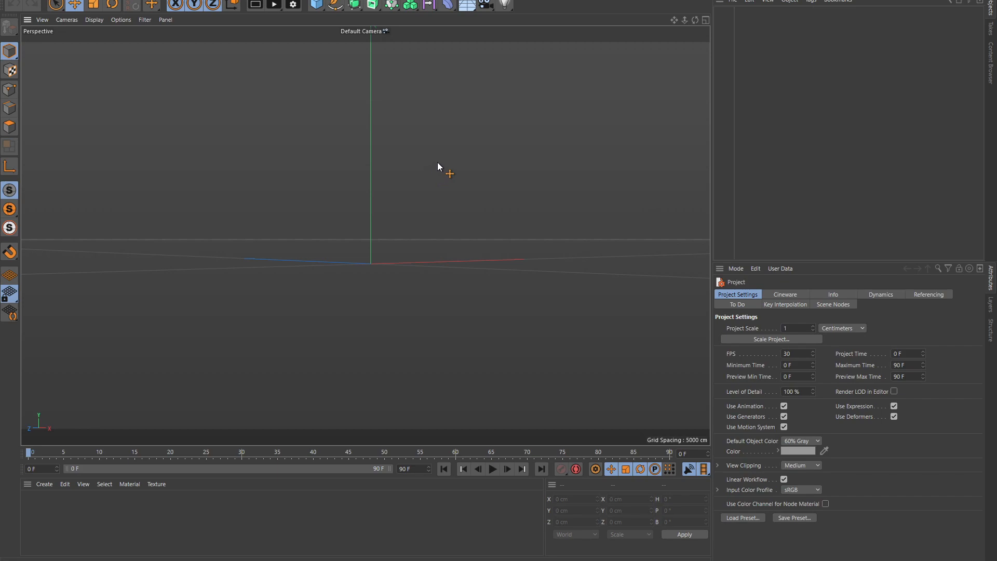
- Switch to Cinema 4D and merge the exported Waifu FBX file into the empty scene, accepting the shown import settings
{"action": "left_click_drag", "start_coordinate": [418, 177], "coordinate": [443, 172], "text": "alt"}
{"action": "left_click", "coordinate": [736, 2]}
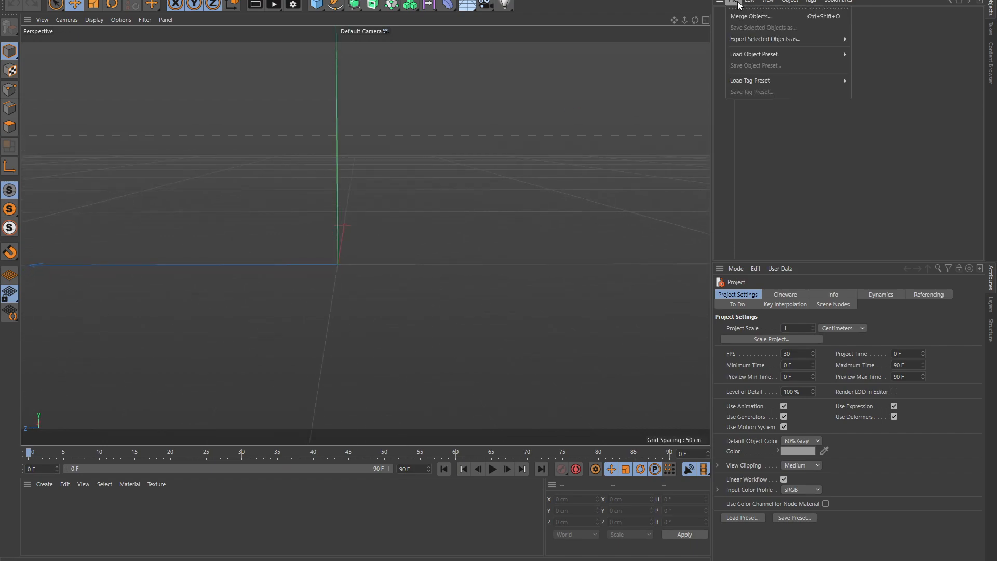
{"action": "left_click", "coordinate": [751, 16]}
{"action": "left_click", "coordinate": [613, 335]}
{"action": "left_click", "coordinate": [627, 403]}
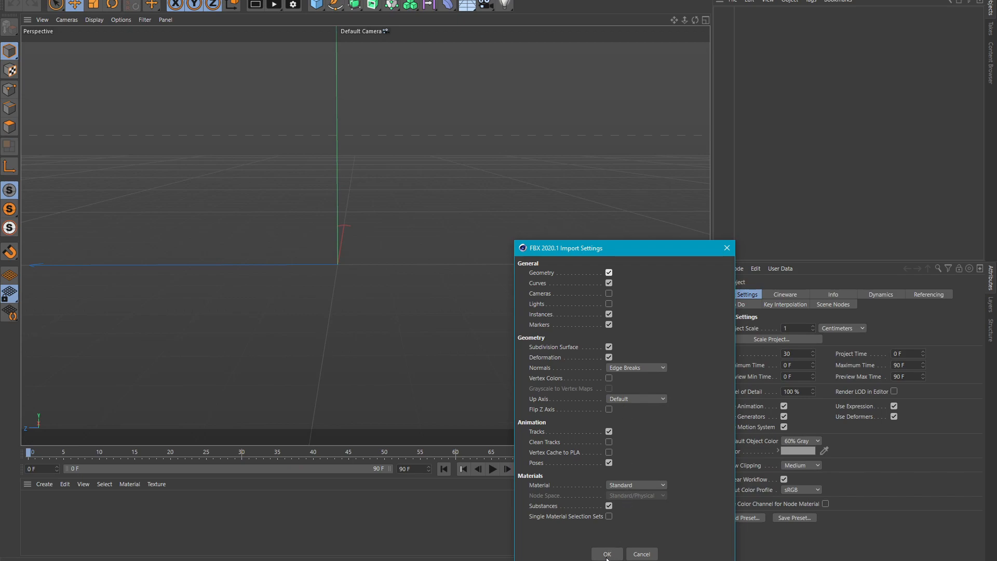
{"action": "left_click", "coordinate": [607, 554]}
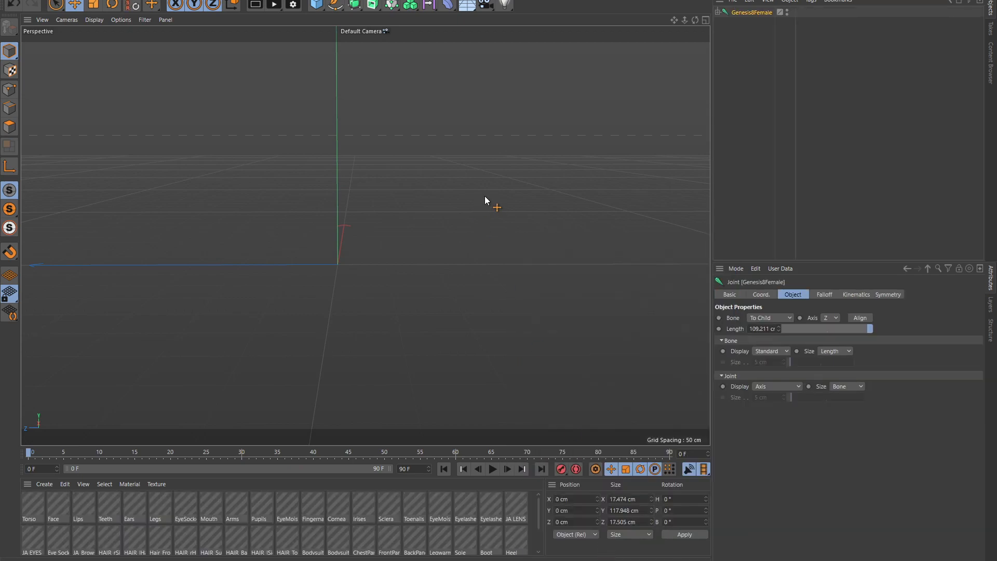
- Expand the Genesis8Female hierarchy and hide the Genesis8Female.Shape body mesh to expose the skeleton
{"action": "left_click_drag", "start_coordinate": [571, 130], "coordinate": [454, 141], "text": "alt"}
{"action": "middle_click_drag", "start_coordinate": [453, 137], "coordinate": [432, 207], "text": "alt"}
{"action": "right_click_drag", "start_coordinate": [282, 210], "coordinate": [434, 194], "text": "alt"}
{"action": "middle_click_drag", "start_coordinate": [434, 194], "coordinate": [413, 183], "text": "alt"}
{"action": "right_click_drag", "start_coordinate": [363, 182], "coordinate": [435, 157], "text": "alt"}
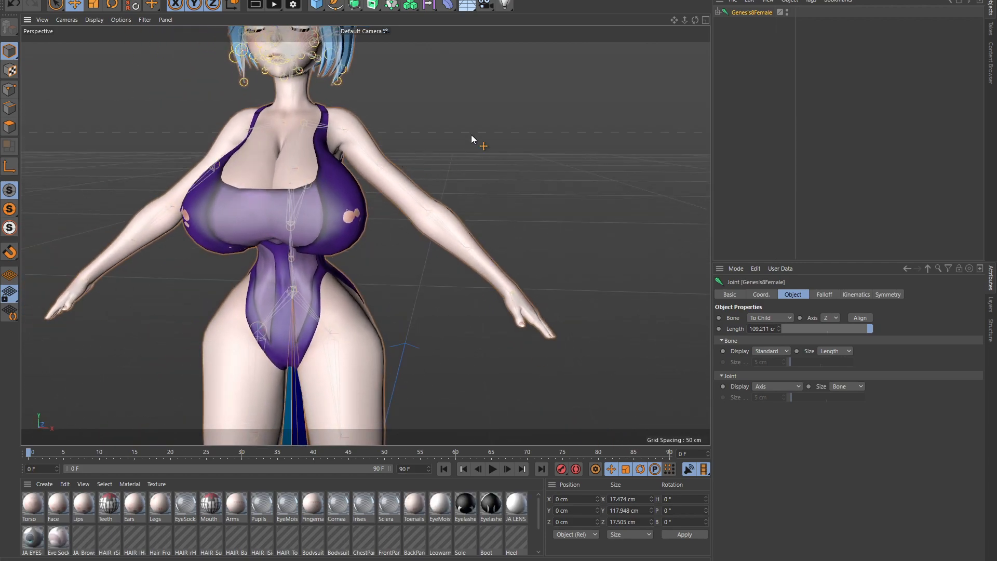
{"action": "left_click", "coordinate": [718, 12]}
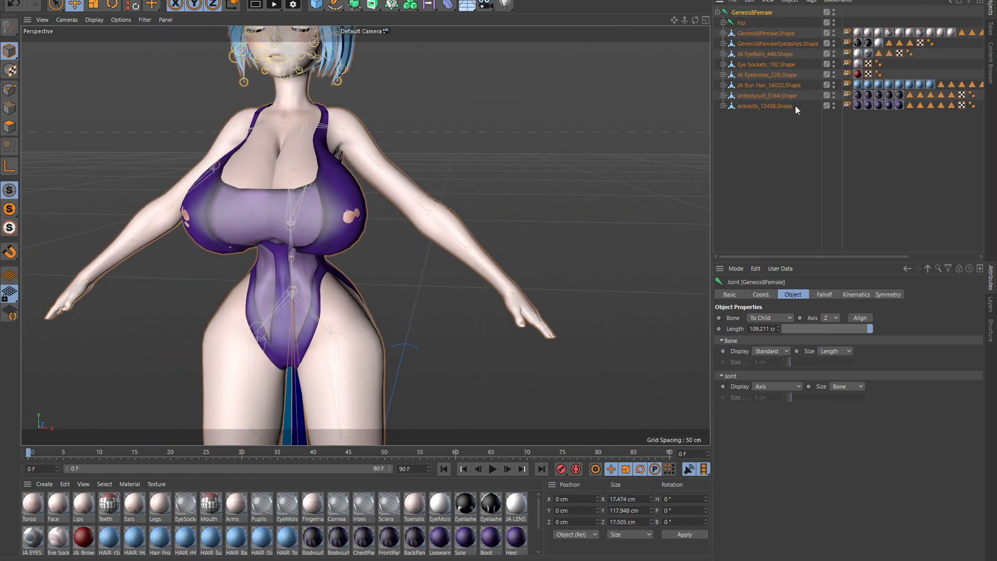
{"action": "left_click", "coordinate": [798, 136]}
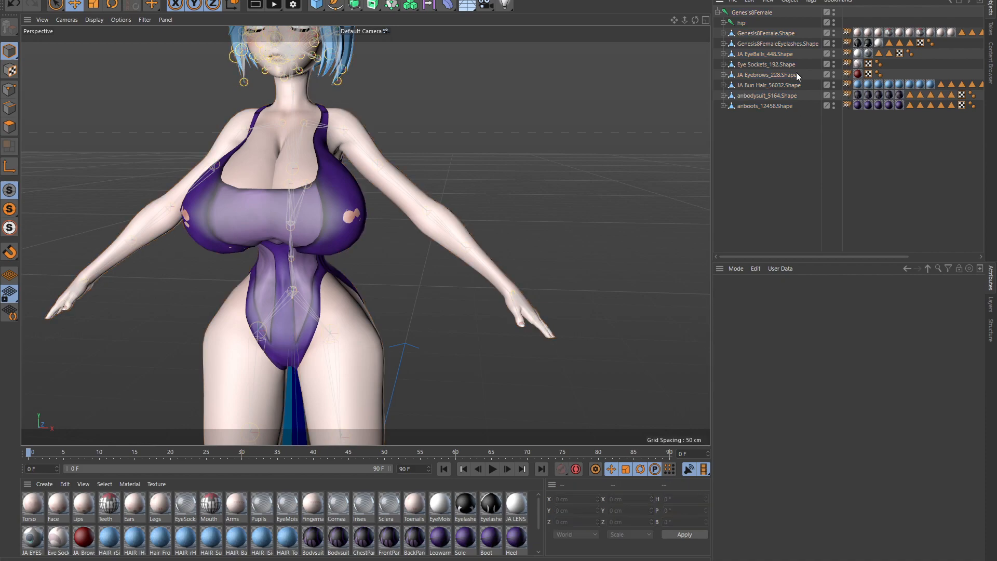
{"action": "double_click", "coordinate": [833, 31]}
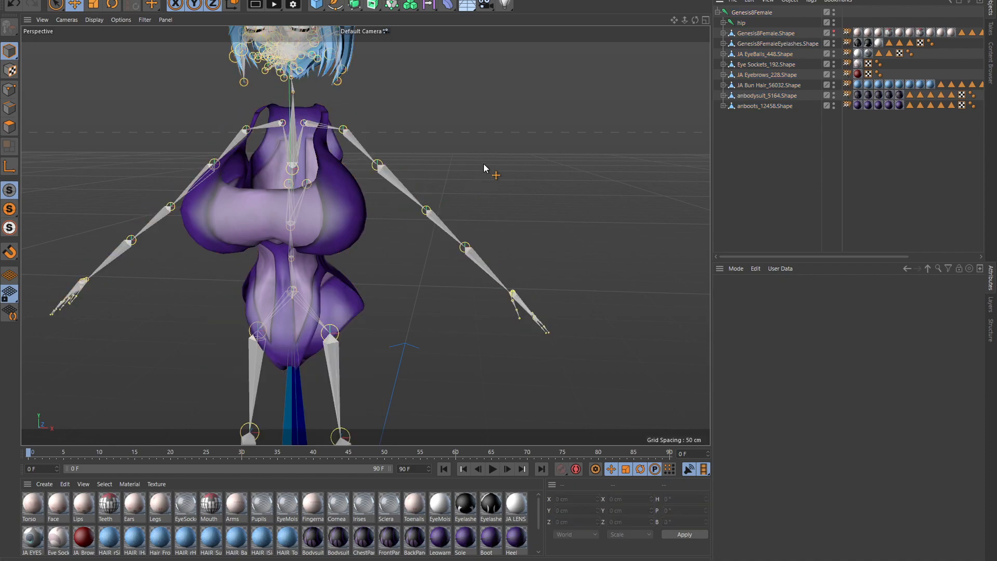
- Examine the left arm's joint chain, selecting the lShldrTwist and lForearmBend joints
{"action": "left_click", "coordinate": [360, 143]}
{"action": "scroll", "coordinate": [394, 142], "scroll_direction": "up", "scroll_amount": 3}
{"action": "mouse_move", "coordinate": [409, 142]}
{"action": "left_mouse_down", "text": "alt"}
{"action": "mouse_move", "coordinate": [359, 136]}
{"action": "mouse_move", "coordinate": [398, 139]}
{"action": "left_mouse_up", "text": "alt"}
{"action": "left_click", "coordinate": [393, 186]}
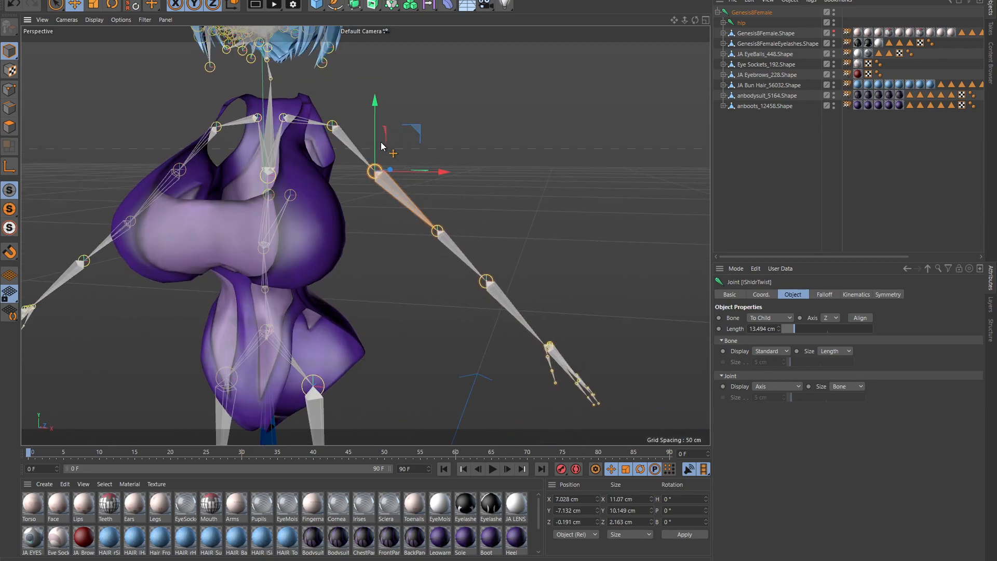
{"action": "left_click", "coordinate": [460, 253]}
{"action": "left_click_drag", "start_coordinate": [389, 134], "coordinate": [399, 137], "text": "alt"}
{"action": "mouse_move", "coordinate": [486, 153]}
{"action": "left_mouse_down", "text": "alt"}
{"action": "mouse_move", "coordinate": [412, 148]}
{"action": "mouse_move", "coordinate": [496, 152]}
{"action": "left_mouse_up", "text": "alt"}
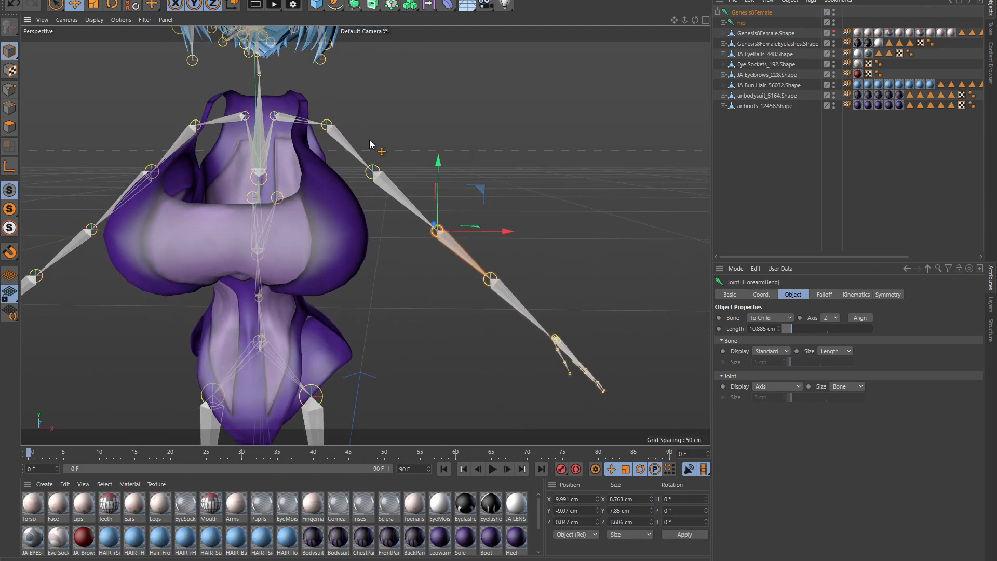
{"action": "middle_click_drag", "start_coordinate": [478, 129], "coordinate": [503, 123], "text": "alt"}
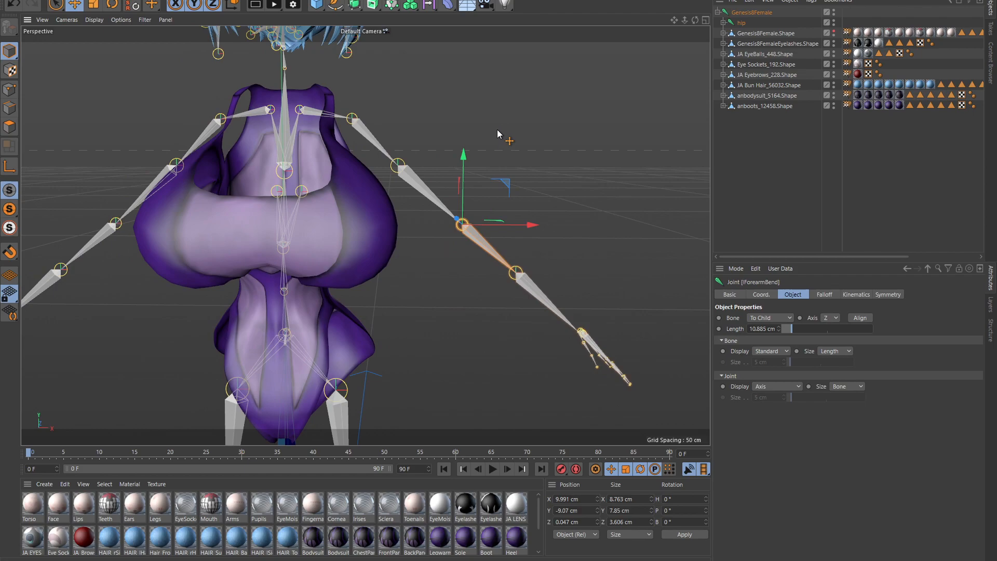
{"action": "left_click_drag", "start_coordinate": [474, 114], "coordinate": [543, 117], "text": "alt"}
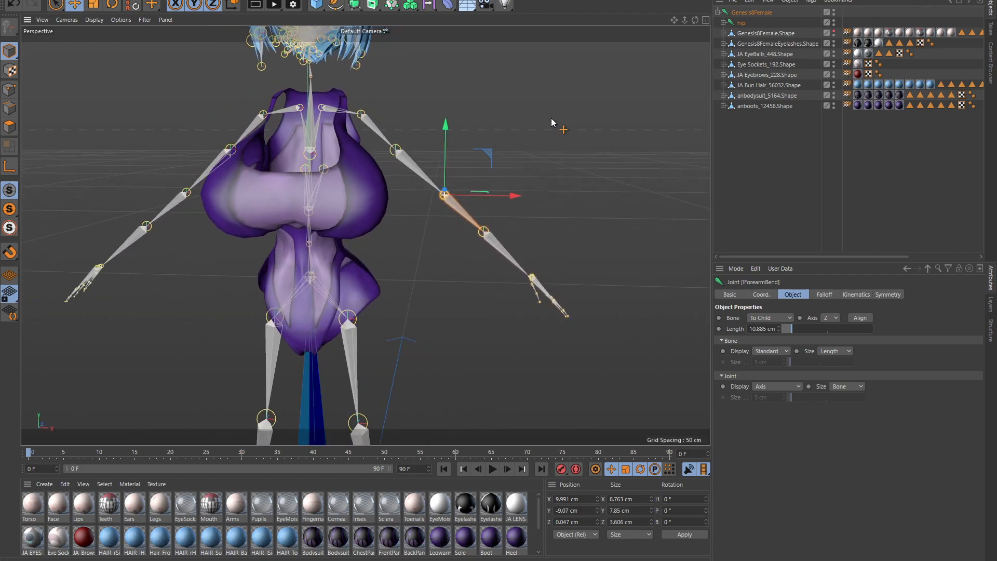
- Show the Genesis8Female.Shape body mesh, inspect its Weight tag, and hide the mesh again
{"action": "left_click", "coordinate": [833, 31]}
{"action": "left_click", "coordinate": [846, 33]}
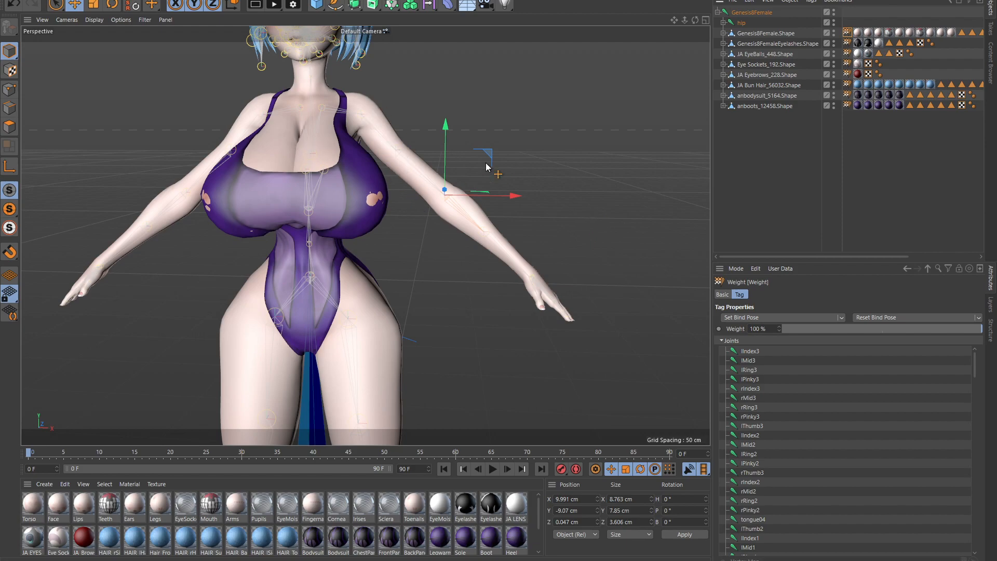
{"action": "left_click", "coordinate": [834, 30]}
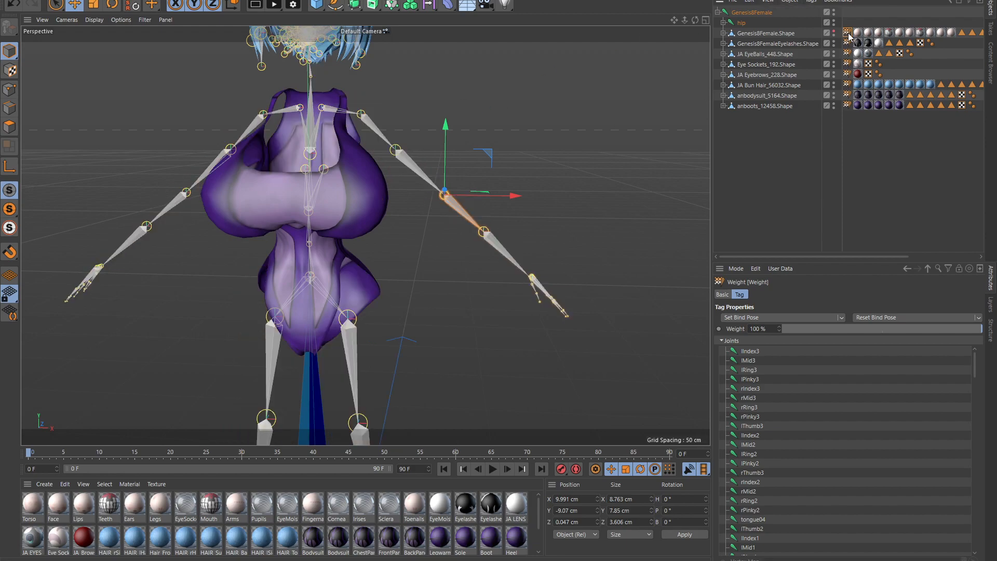
- Disable the Skin deformer under Genesis8Female.Shape and set the strength of the body's Weight tag to 0%
{"action": "left_click", "coordinate": [723, 33]}
{"action": "left_click", "coordinate": [748, 43]}
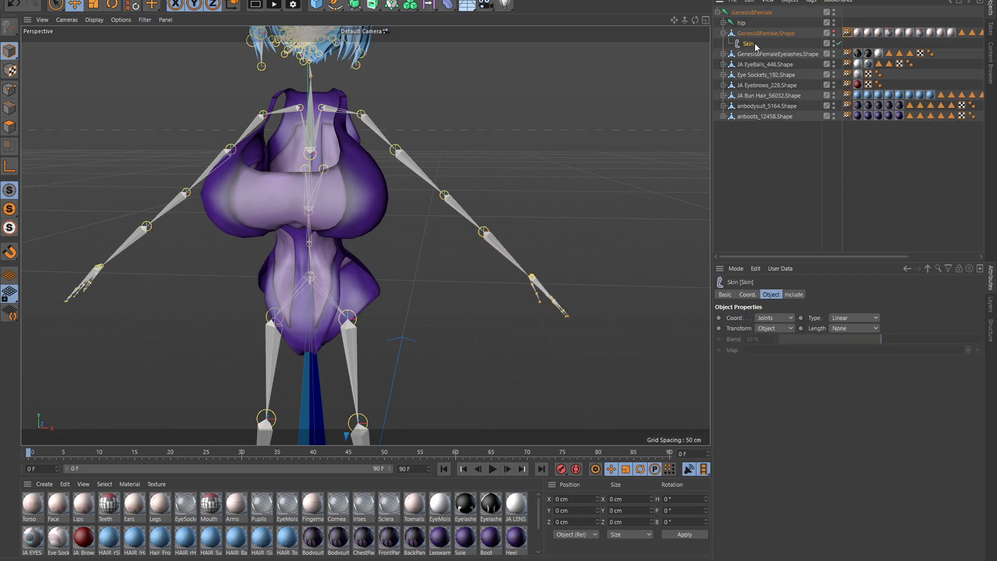
{"action": "left_click", "coordinate": [847, 32]}
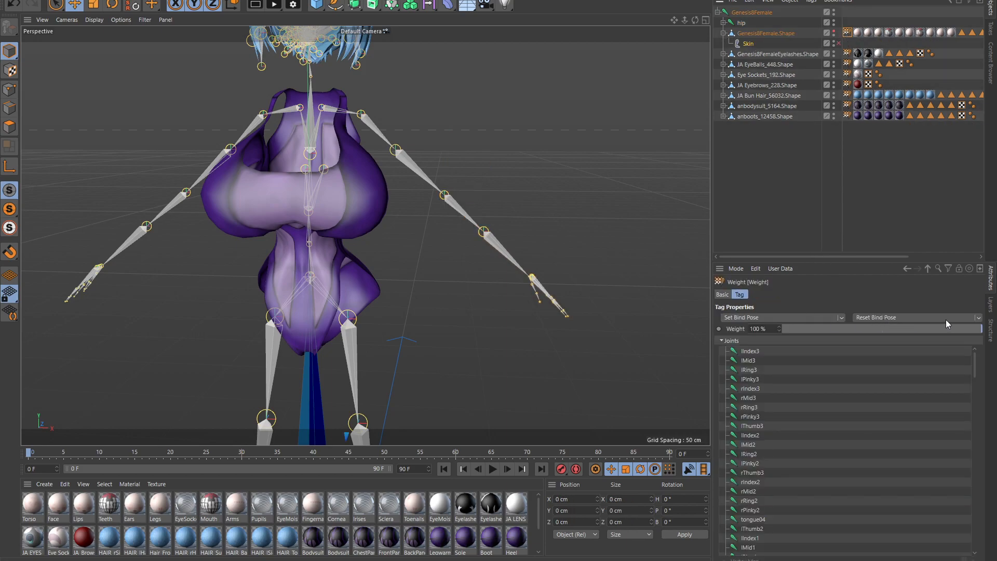
{"action": "left_click", "coordinate": [971, 318]}
{"action": "left_click", "coordinate": [886, 329]}
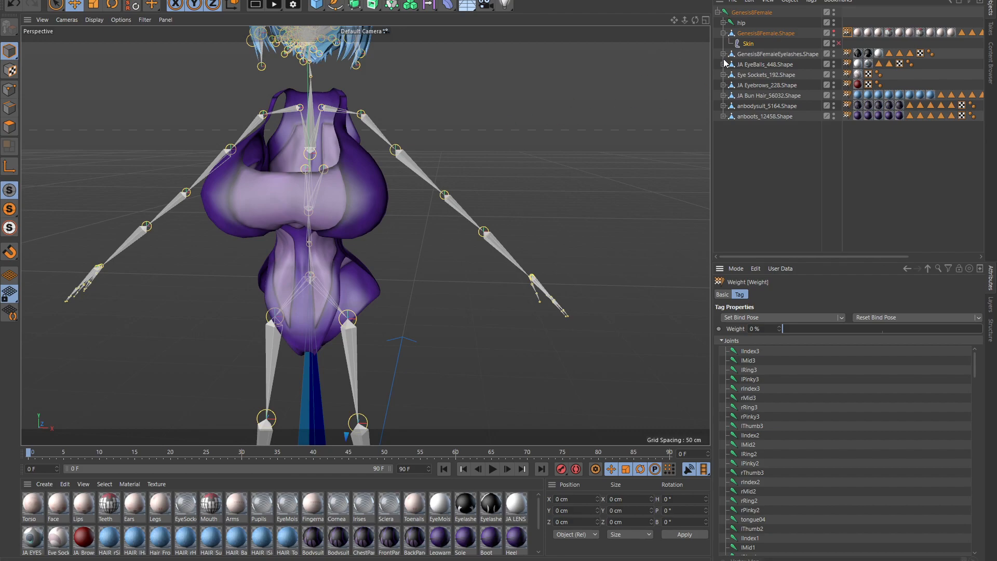
- With axis modification enabled, rotate the lShldrBend joint's axis to a bank of about 134.7° so its Y axis points down the bone
{"action": "scroll", "coordinate": [449, 136], "scroll_direction": "up", "scroll_amount": 3}
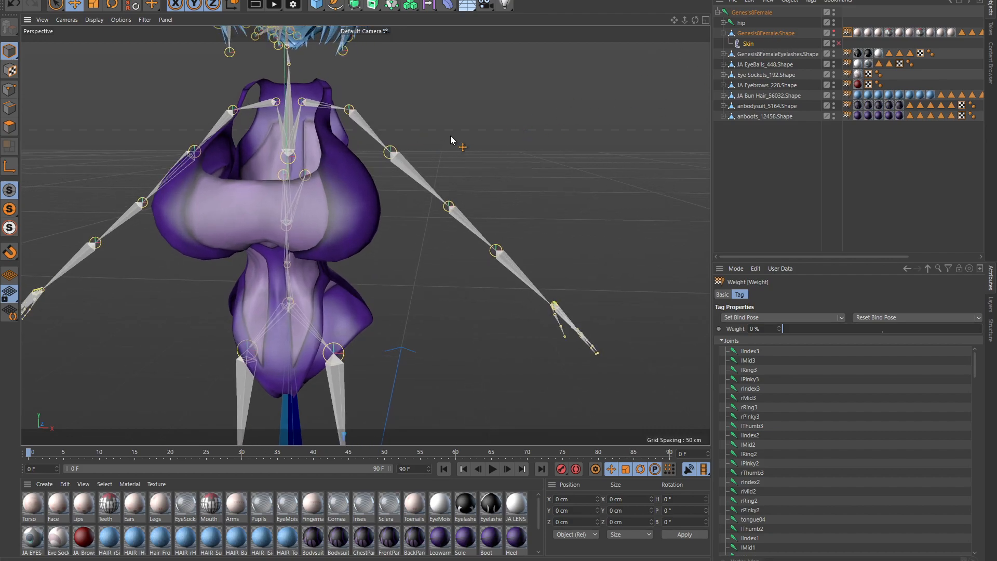
{"action": "left_click_drag", "start_coordinate": [462, 139], "coordinate": [379, 124], "text": "alt"}
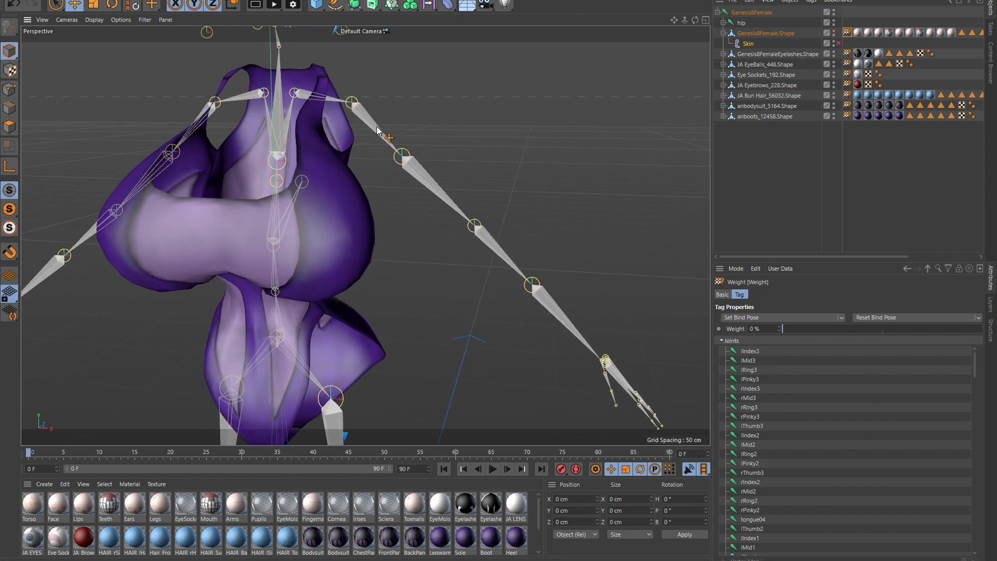
{"action": "left_click", "coordinate": [376, 119]}
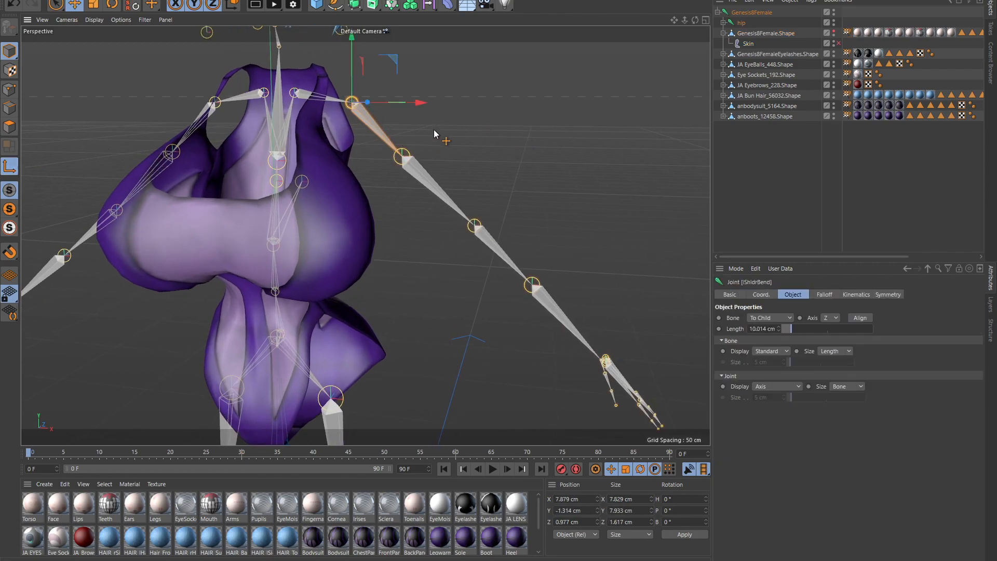
{"action": "middle_click_drag", "start_coordinate": [434, 128], "coordinate": [428, 148], "text": "alt"}
{"action": "key", "text": "r"}
{"action": "mouse_move", "coordinate": [483, 149]}
{"action": "left_mouse_down", "text": "alt"}
{"action": "mouse_move", "coordinate": [376, 155]}
{"action": "mouse_move", "coordinate": [481, 149]}
{"action": "left_mouse_up", "text": "alt"}
{"action": "left_click_drag", "start_coordinate": [415, 103], "coordinate": [311, 297], "text": "alt"}
{"action": "key", "text": "e"}
{"action": "left_click_drag", "start_coordinate": [449, 160], "coordinate": [425, 176], "text": "alt"}
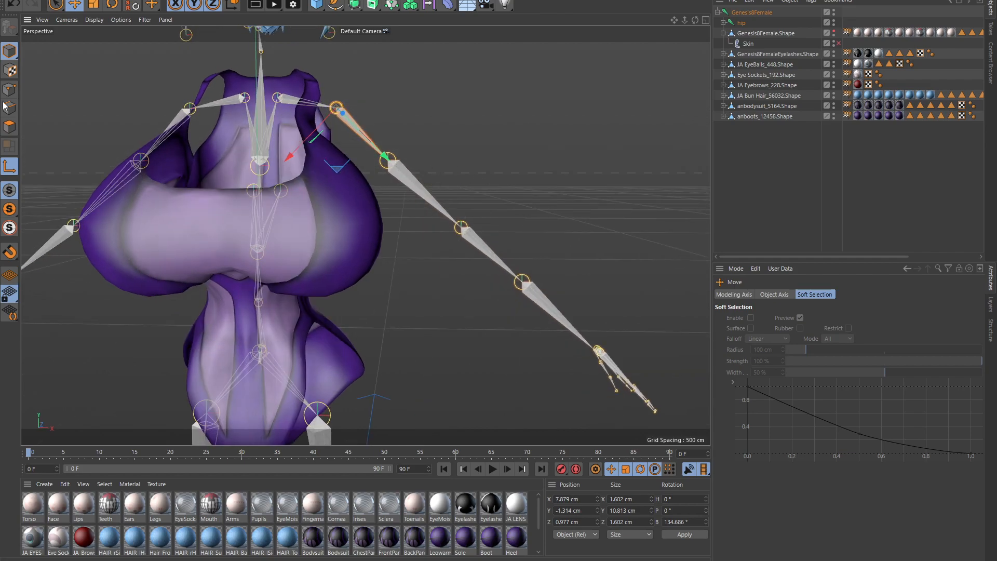
- Rotate the lShldrTwist joint's axis to a bank of about -3.4° so its Y axis runs along the upper-arm bone
{"action": "left_click", "coordinate": [410, 181]}
{"action": "left_click_drag", "start_coordinate": [493, 181], "coordinate": [482, 144], "text": "alt"}
{"action": "key", "text": "r"}
{"action": "left_click", "coordinate": [8, 167]}
{"action": "left_click_drag", "start_coordinate": [423, 136], "coordinate": [407, 328]}
{"action": "key", "text": "e"}
{"action": "middle_click_drag", "start_coordinate": [510, 261], "coordinate": [462, 215], "text": "alt"}
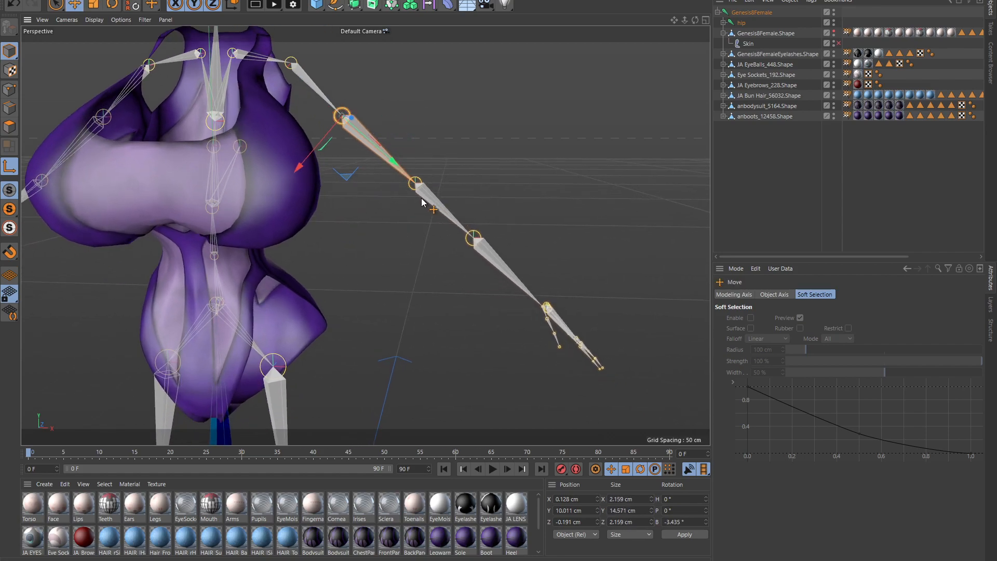
- Expand the hip hierarchy through the spine and lCollar to lForearmTwist, and check the lShldrBend and lShldrTwist joints
{"action": "left_click", "coordinate": [723, 23]}
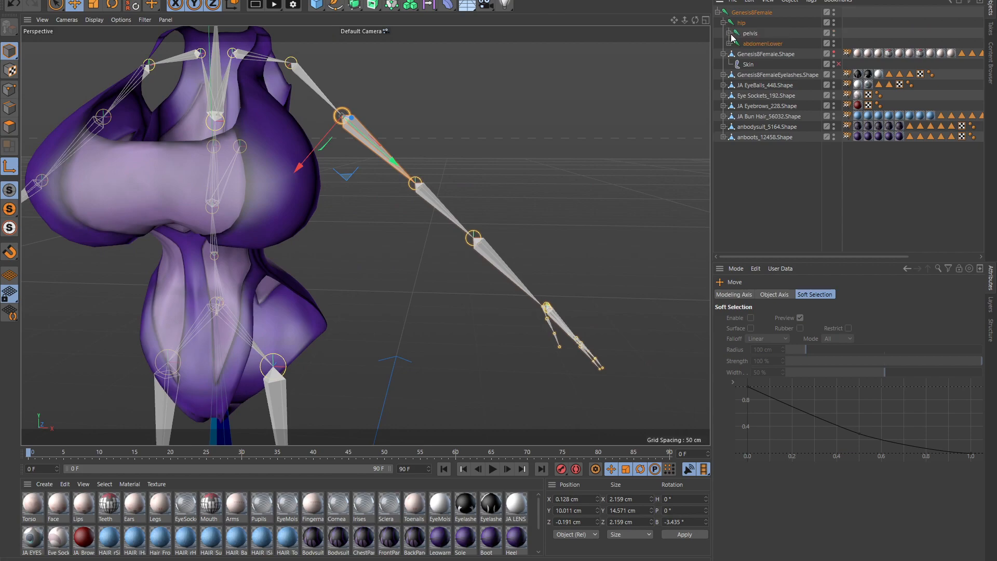
{"action": "left_click", "coordinate": [729, 43]}
{"action": "left_click", "coordinate": [735, 54]}
{"action": "left_click", "coordinate": [741, 64]}
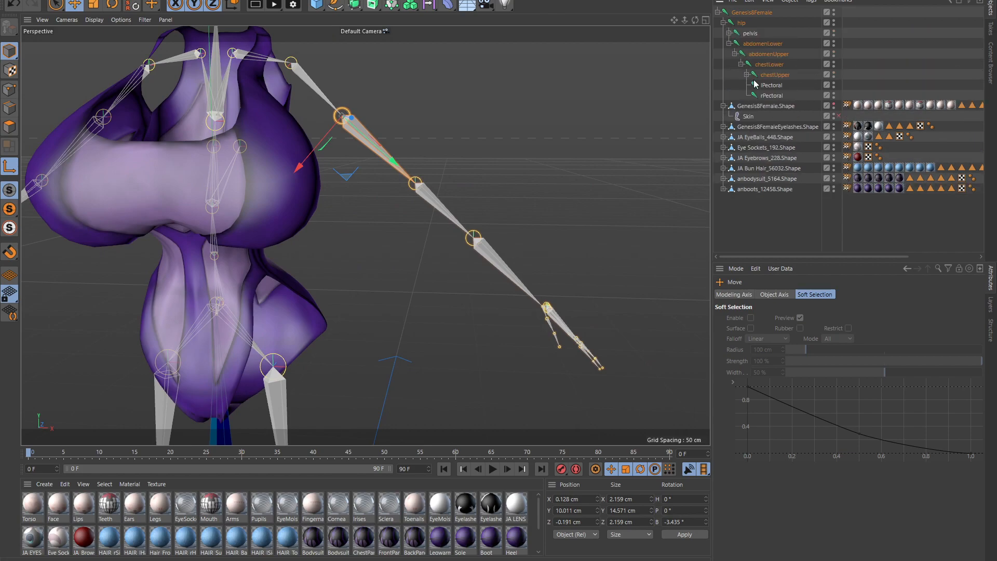
{"action": "left_click", "coordinate": [747, 75]}
{"action": "left_click", "coordinate": [752, 85]}
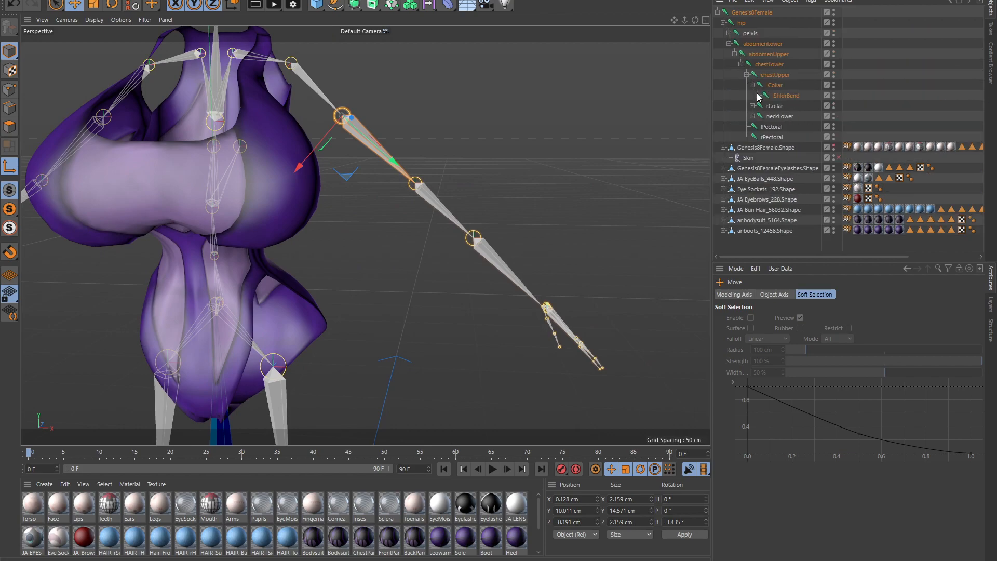
{"action": "left_click", "coordinate": [758, 96]}
{"action": "left_click", "coordinate": [764, 106]}
{"action": "left_click", "coordinate": [770, 116]}
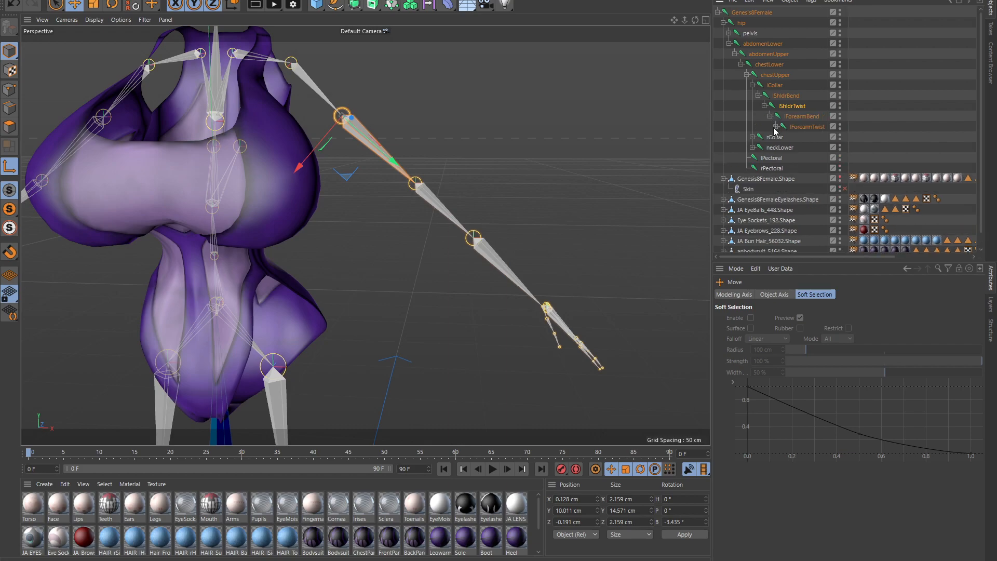
{"action": "left_click", "coordinate": [786, 97]}
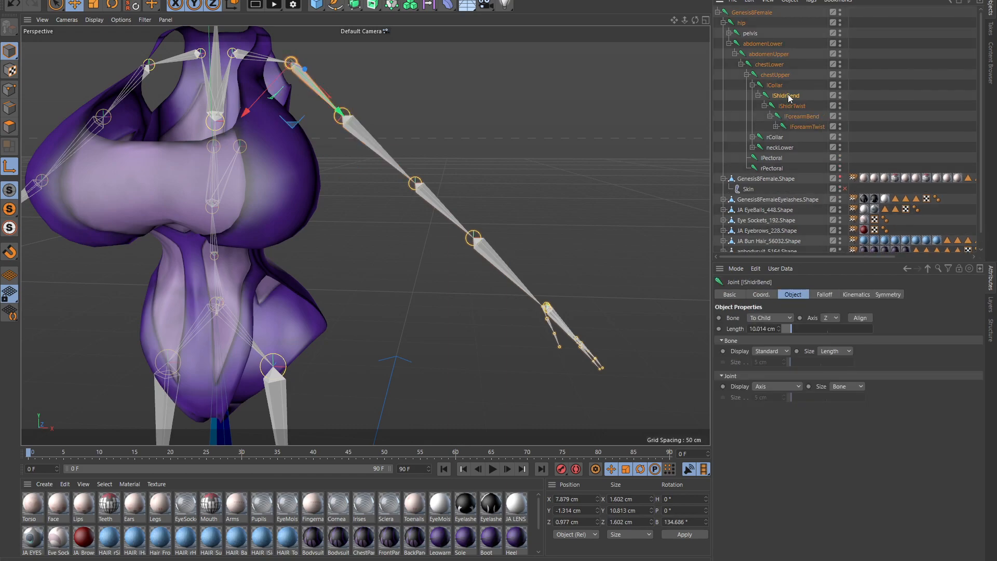
{"action": "left_click", "coordinate": [792, 106]}
- Align the lForearmBend joint's axis with its bone in front and side views, at about H -4°, P 5.5°, B 2°
{"action": "left_click", "coordinate": [806, 117]}
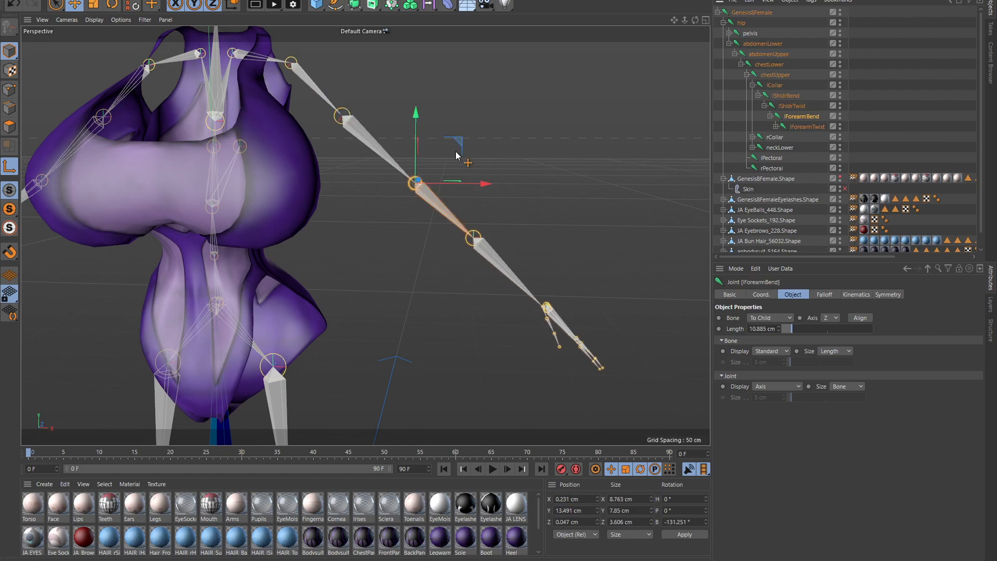
{"action": "key", "text": "r"}
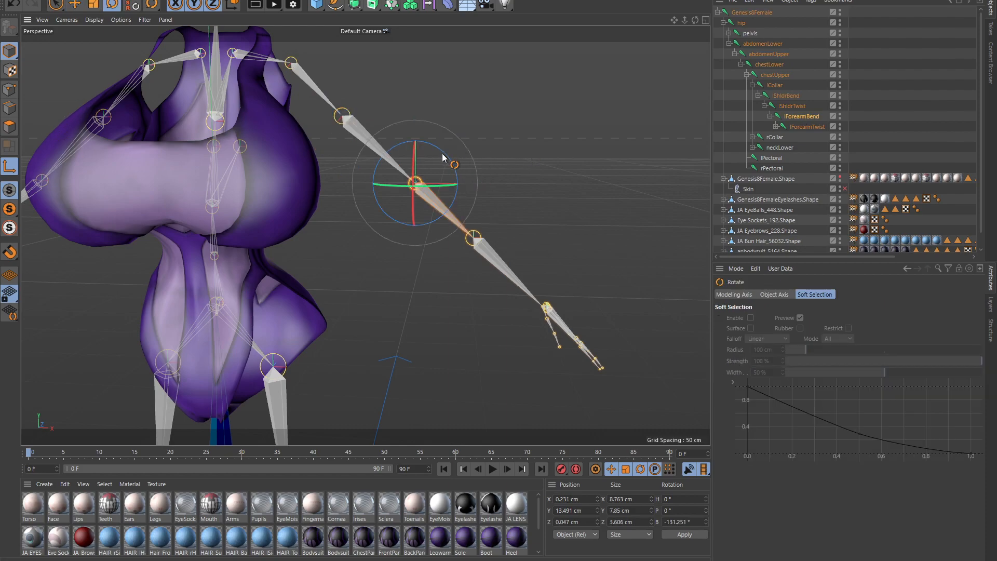
{"action": "left_click_drag", "start_coordinate": [444, 148], "coordinate": [429, 330]}
{"action": "key", "text": "e"}
{"action": "left_click_drag", "start_coordinate": [531, 211], "coordinate": [407, 220], "text": "alt"}
{"action": "key", "text": "r"}
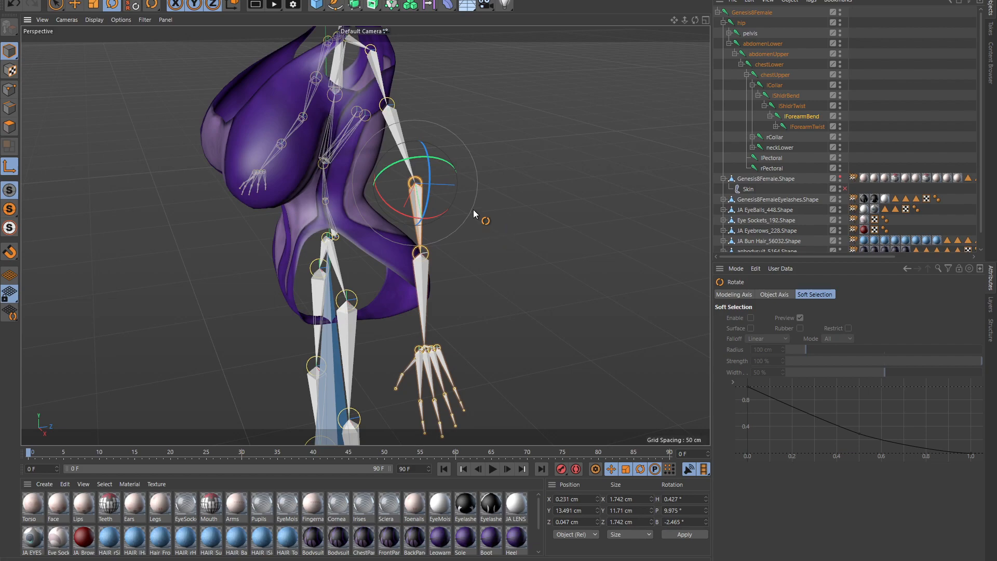
{"action": "left_click_drag", "start_coordinate": [478, 213], "coordinate": [571, 156], "text": "alt"}
{"action": "left_click_drag", "start_coordinate": [459, 174], "coordinate": [486, 191]}
{"action": "key", "text": "e"}
- Align the lForearmTwist joint's Y axis with its bone, rotating the axis to about H 9.5°, P 6.7°, B 5.1°
{"action": "left_click", "coordinate": [802, 127]}
{"action": "middle_click_drag", "start_coordinate": [494, 252], "coordinate": [476, 221], "text": "alt"}
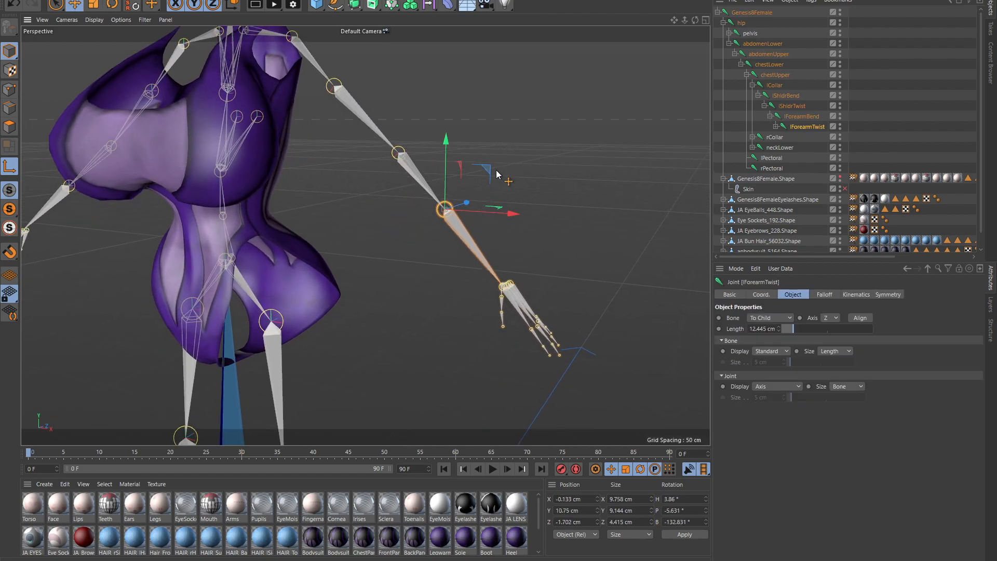
{"action": "left_click_drag", "start_coordinate": [498, 171], "coordinate": [537, 157], "text": "alt"}
{"action": "key", "text": "r"}
{"action": "left_click_drag", "start_coordinate": [480, 182], "coordinate": [452, 377]}
{"action": "key", "text": "e"}
{"action": "left_click_drag", "start_coordinate": [478, 334], "coordinate": [453, 248], "text": "alt"}
{"action": "key", "text": "r"}
{"action": "key", "text": "e"}
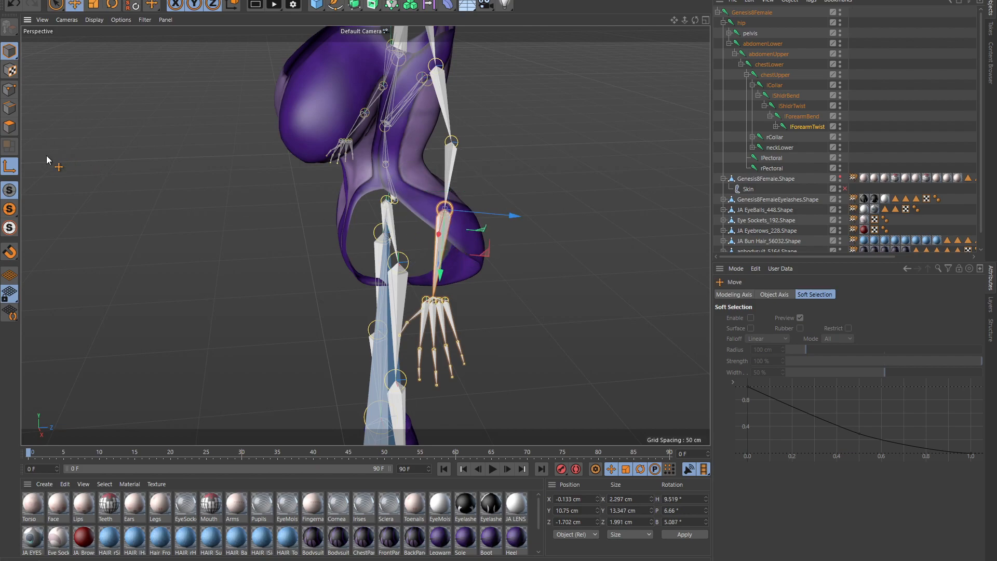
- Examine the axis directions of the lShldrTwist, lShldrBend and lForearmTwist joints from several angles
{"action": "left_click_drag", "start_coordinate": [503, 188], "coordinate": [487, 148], "text": "alt"}
{"action": "left_click", "coordinate": [791, 105]}
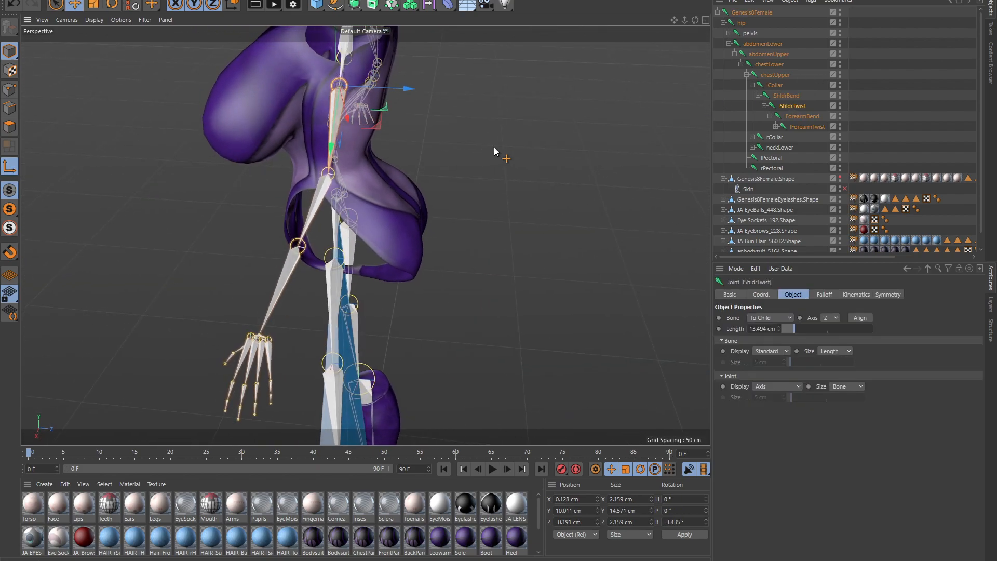
{"action": "left_click", "coordinate": [798, 97]}
{"action": "left_click_drag", "start_coordinate": [484, 101], "coordinate": [632, 136], "text": "alt"}
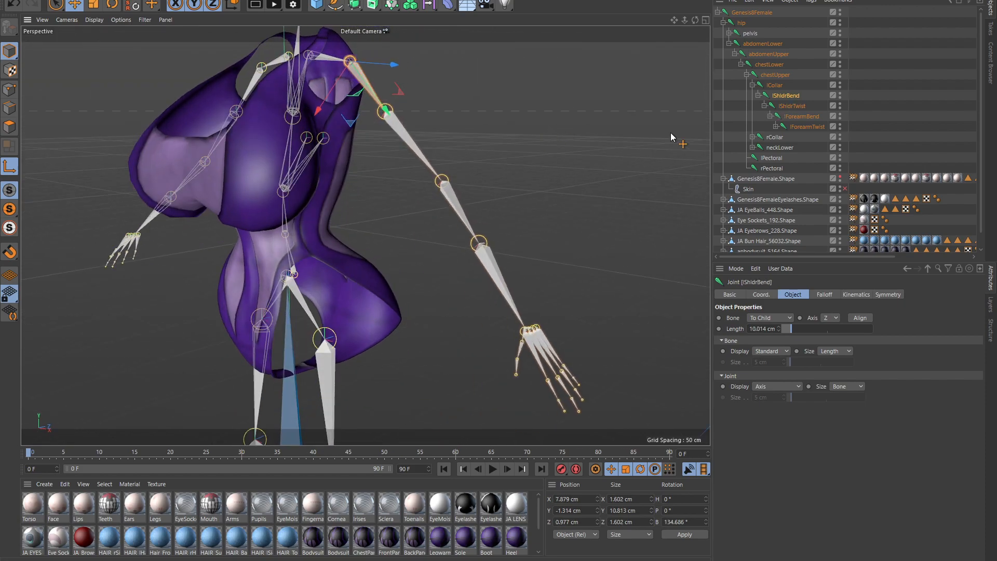
{"action": "left_click", "coordinate": [799, 125]}
{"action": "left_click_drag", "start_coordinate": [625, 184], "coordinate": [434, 142], "text": "alt"}
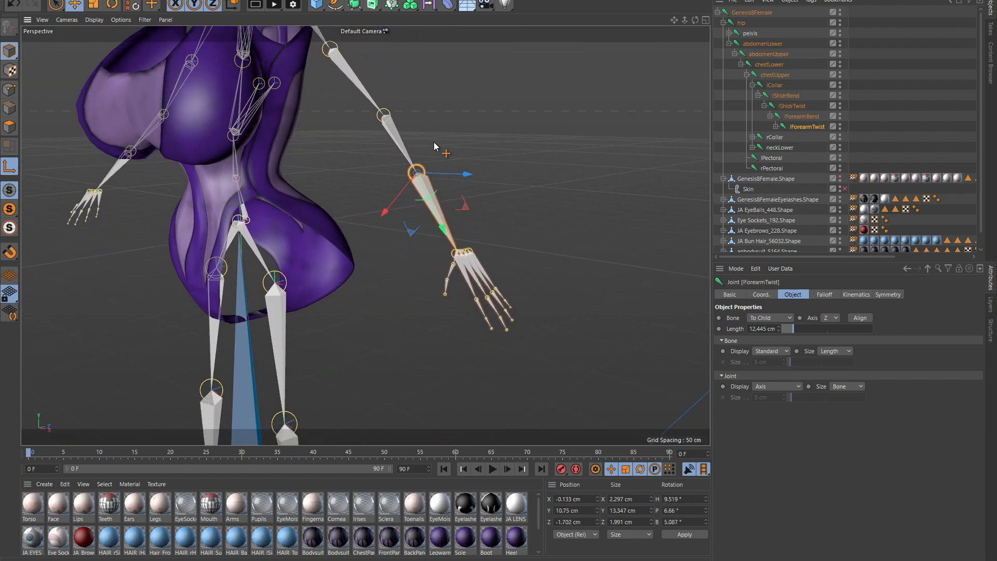
- Expand lForearmTwist and rotate the lHand joint's axis so its Y axis points down the hand
{"action": "left_click", "coordinate": [775, 127]}
{"action": "left_click", "coordinate": [798, 137]}
{"action": "left_click_drag", "start_coordinate": [606, 236], "coordinate": [518, 199], "text": "alt"}
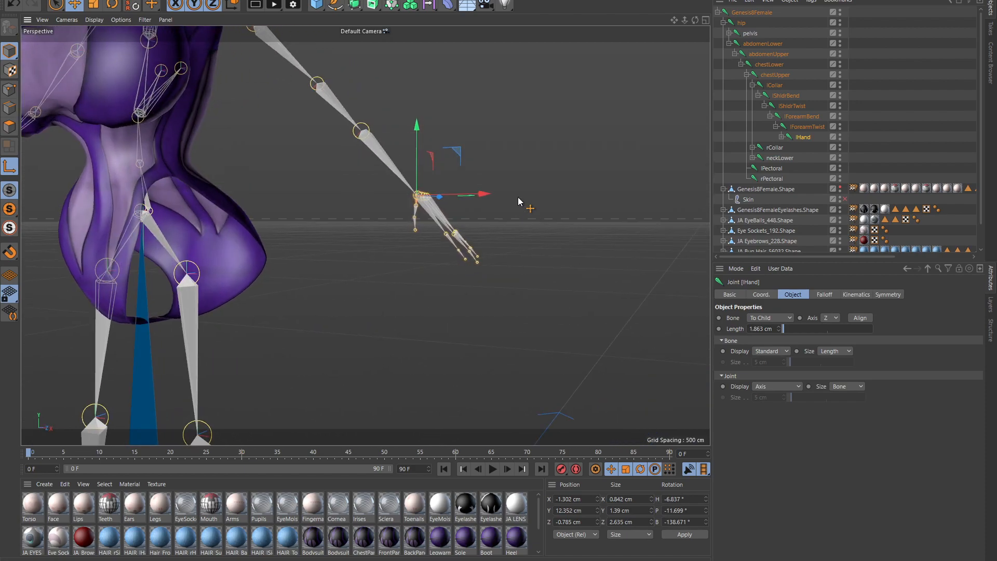
{"action": "key", "text": "r"}
{"action": "left_click_drag", "start_coordinate": [458, 171], "coordinate": [414, 405]}
{"action": "key", "text": "e"}
- Examine the lForearmTwist and lForearmBend axes, and bring the character's right arm into view
{"action": "left_click_drag", "start_coordinate": [498, 246], "coordinate": [669, 177], "text": "alt"}
{"action": "left_click", "coordinate": [798, 128]}
{"action": "left_click", "coordinate": [796, 116]}
{"action": "middle_click_drag", "start_coordinate": [457, 123], "coordinate": [590, 234], "text": "alt"}
{"action": "middle_click_drag", "start_coordinate": [304, 211], "coordinate": [443, 252], "text": "alt"}
{"action": "left_click_drag", "start_coordinate": [558, 122], "coordinate": [345, 123], "text": "alt"}
{"action": "scroll", "coordinate": [453, 112], "scroll_direction": "down", "scroll_amount": 5}
{"action": "middle_click_drag", "start_coordinate": [366, 116], "coordinate": [314, 137], "text": "alt"}
{"action": "scroll", "coordinate": [301, 130], "scroll_direction": "up", "scroll_amount": 3}
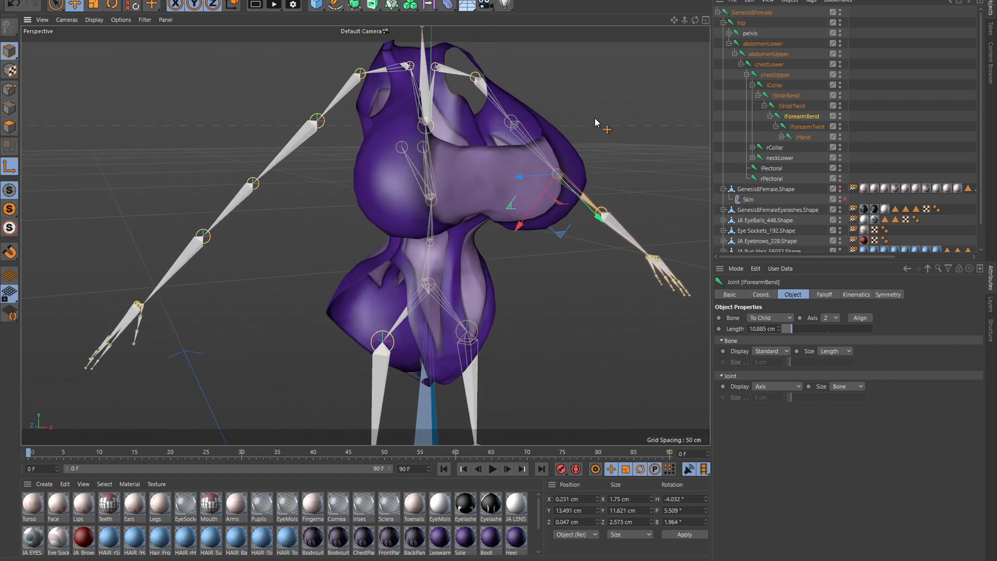
- Expand the rCollar joint chain down to rHand to list all right-arm joints
{"action": "left_click", "coordinate": [753, 148]}
{"action": "scroll", "coordinate": [756, 146], "scroll_direction": "down", "scroll_amount": 3}
{"action": "left_click", "coordinate": [758, 122]}
{"action": "left_click", "coordinate": [764, 132]}
{"action": "left_click", "coordinate": [770, 142]}
{"action": "left_click", "coordinate": [776, 153]}
{"action": "scroll", "coordinate": [758, 146], "scroll_direction": "down", "scroll_amount": 4}
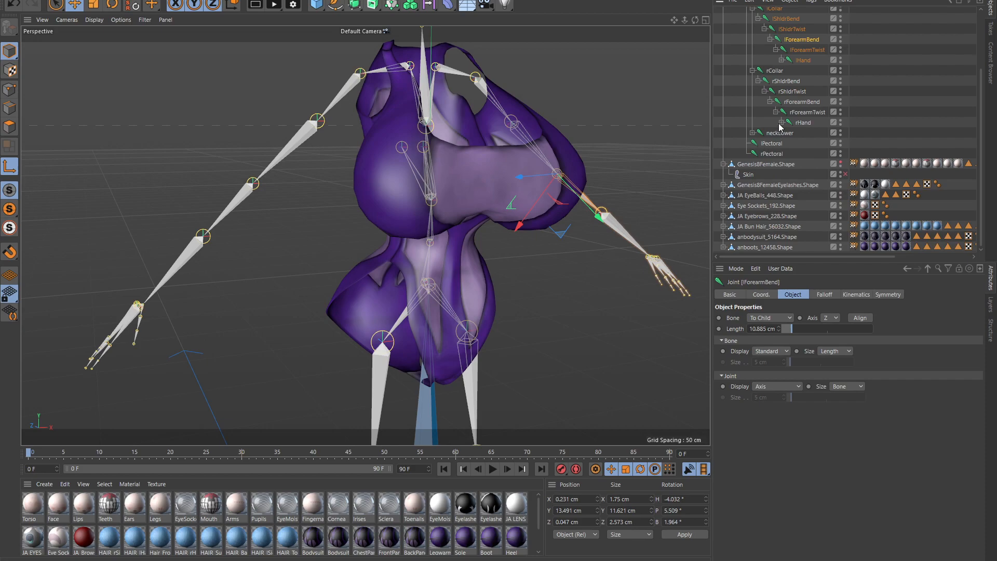
- Rotate the rShldrBend joint's axis so its Y axis points down the right shoulder bone
{"action": "left_click", "coordinate": [783, 85]}
{"action": "middle_click_drag", "start_coordinate": [394, 113], "coordinate": [393, 141], "text": "alt"}
{"action": "left_click_drag", "start_coordinate": [393, 141], "coordinate": [385, 130], "text": "alt"}
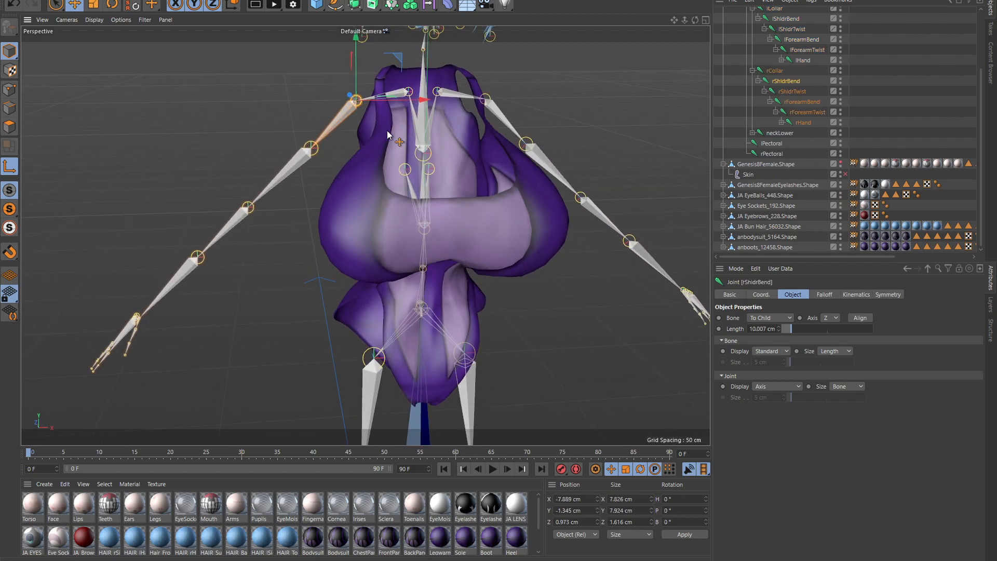
{"action": "middle_click_drag", "start_coordinate": [385, 130], "coordinate": [386, 171], "text": "alt"}
{"action": "key", "text": "r"}
{"action": "left_click_drag", "start_coordinate": [313, 122], "coordinate": [407, 434]}
{"action": "key", "text": "e"}
{"action": "mouse_move", "coordinate": [396, 107]}
{"action": "left_mouse_down", "text": "alt"}
{"action": "mouse_move", "coordinate": [460, 182]}
{"action": "mouse_move", "coordinate": [432, 135]}
{"action": "mouse_move", "coordinate": [357, 123]}
{"action": "mouse_move", "coordinate": [378, 80]}
{"action": "mouse_move", "coordinate": [382, 103]}
{"action": "left_mouse_up", "text": "alt"}
- Rotate the rShldrTwist joint's axis to a bank of about -1.7° so its Y axis follows the upper-arm bone
{"action": "left_click", "coordinate": [797, 92]}
{"action": "left_click_drag", "start_coordinate": [291, 174], "coordinate": [403, 394], "text": "alt"}
{"action": "key", "text": "r"}
{"action": "key", "text": "e"}
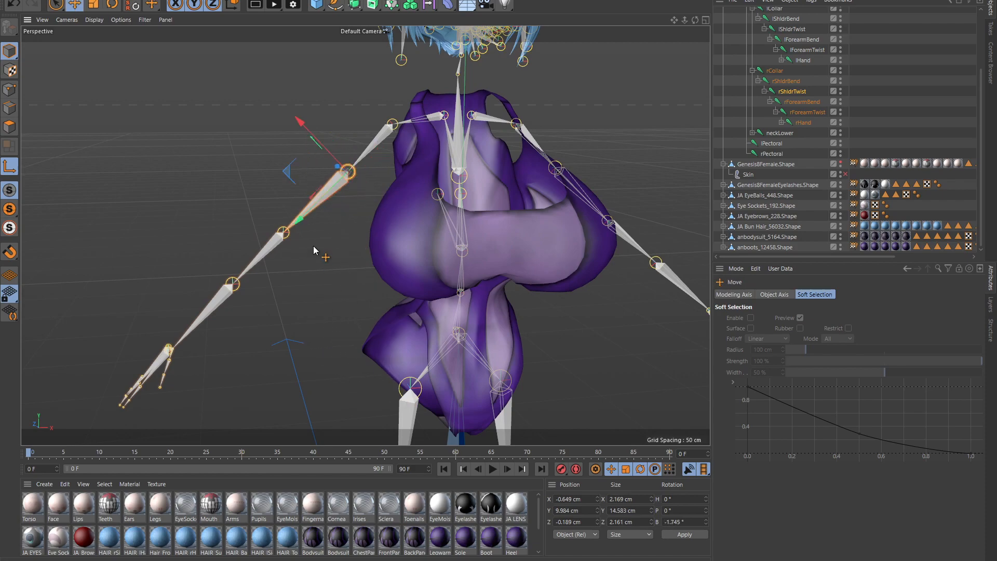
{"action": "left_click_drag", "start_coordinate": [312, 247], "coordinate": [330, 231], "text": "alt"}
- Align the rForearmBend joint's axis with its bone in front and side views, at about H -0.4°, P 12.5°, B 2.1°
{"action": "left_click", "coordinate": [802, 102]}
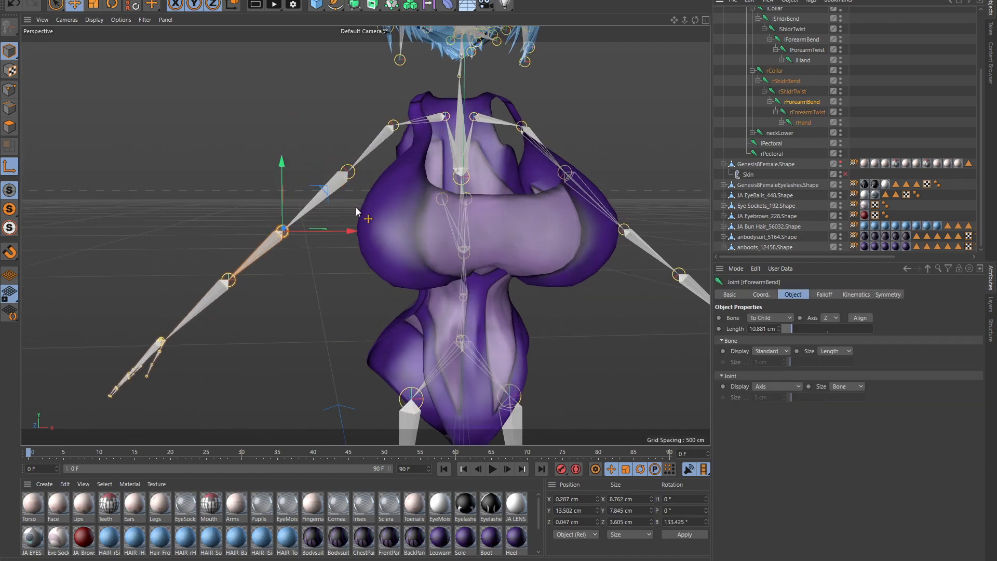
{"action": "key", "text": "r"}
{"action": "left_click_drag", "start_coordinate": [250, 213], "coordinate": [298, 432]}
{"action": "key", "text": "e"}
{"action": "left_click_drag", "start_coordinate": [354, 298], "coordinate": [451, 300], "text": "alt"}
{"action": "key", "text": "r"}
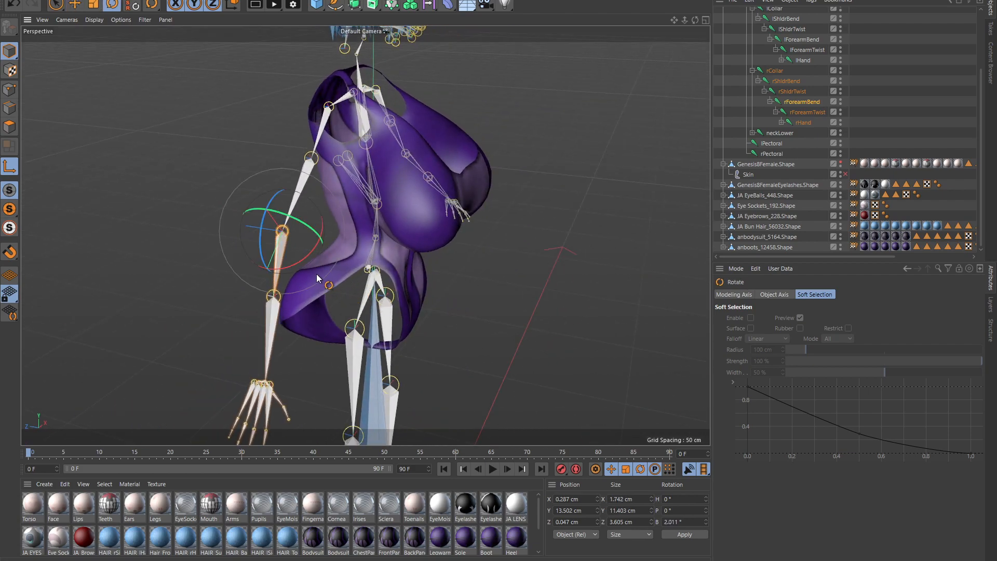
{"action": "left_click_drag", "start_coordinate": [301, 262], "coordinate": [344, 236]}
{"action": "key", "text": "e"}
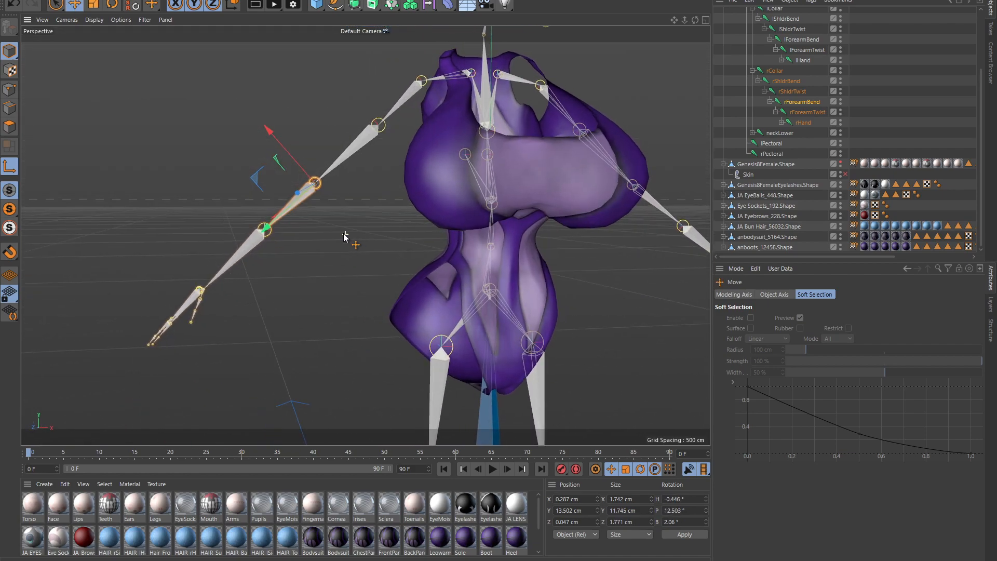
- Rotate the rForearmTwist joint's axis so its Y axis points down the forearm towards the hand
{"action": "left_click", "coordinate": [800, 113]}
{"action": "left_click_drag", "start_coordinate": [254, 259], "coordinate": [310, 273], "text": "alt"}
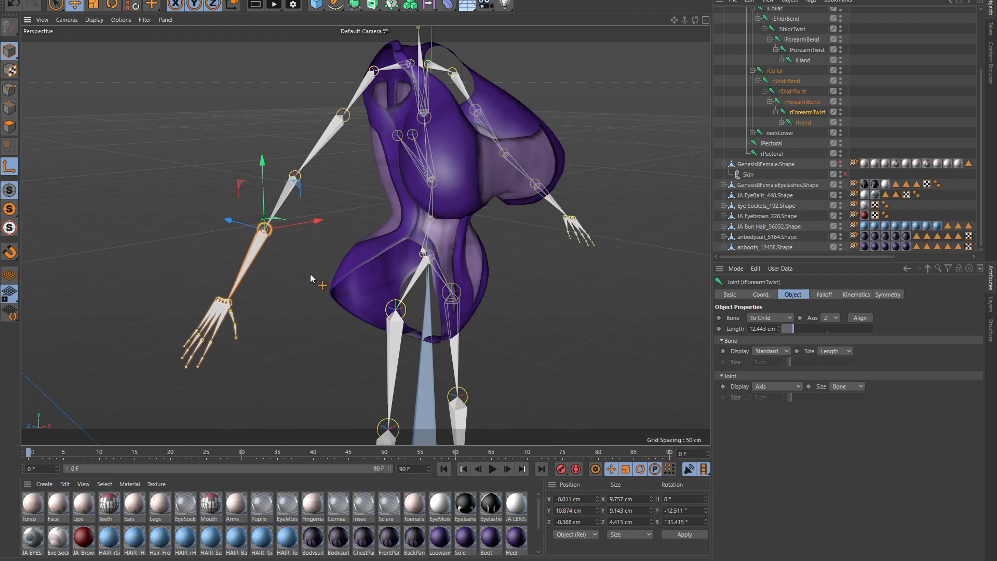
{"action": "key", "text": "r"}
{"action": "left_click_drag", "start_coordinate": [231, 213], "coordinate": [322, 441]}
{"action": "key", "text": "e"}
{"action": "left_click_drag", "start_coordinate": [299, 278], "coordinate": [469, 172], "text": "alt"}
{"action": "key", "text": "r"}
{"action": "key", "text": "e"}
- Rotate the rHand joint's axis to a bank of about 1.3° so its Y axis points down the hand
{"action": "left_click", "coordinate": [797, 105]}
{"action": "left_click", "coordinate": [794, 124]}
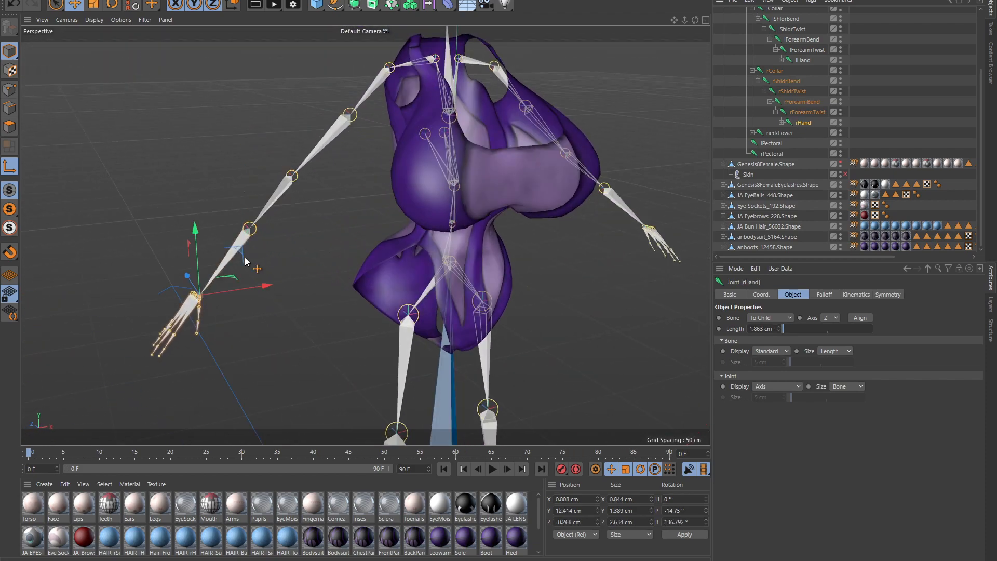
{"action": "middle_click_drag", "start_coordinate": [244, 260], "coordinate": [248, 191], "text": "alt"}
{"action": "scroll", "coordinate": [248, 191], "scroll_direction": "up", "scroll_amount": 3}
{"action": "left_click_drag", "start_coordinate": [247, 192], "coordinate": [245, 156], "text": "alt"}
{"action": "key", "text": "r"}
{"action": "left_click_drag", "start_coordinate": [192, 180], "coordinate": [223, 445], "text": "alt"}
{"action": "key", "text": "e"}
{"action": "left_click", "coordinate": [261, 4]}
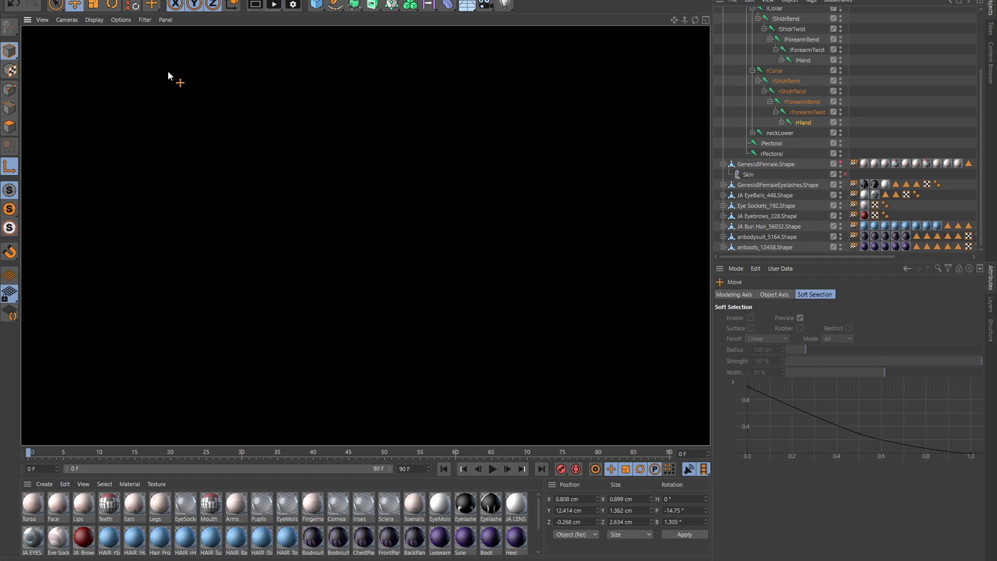
{"action": "left_click_drag", "start_coordinate": [316, 121], "coordinate": [469, 156], "text": "alt"}
{"action": "right_click_drag", "start_coordinate": [495, 163], "coordinate": [400, 163], "text": "alt"}
{"action": "middle_click_drag", "start_coordinate": [485, 168], "coordinate": [415, 178], "text": "alt"}
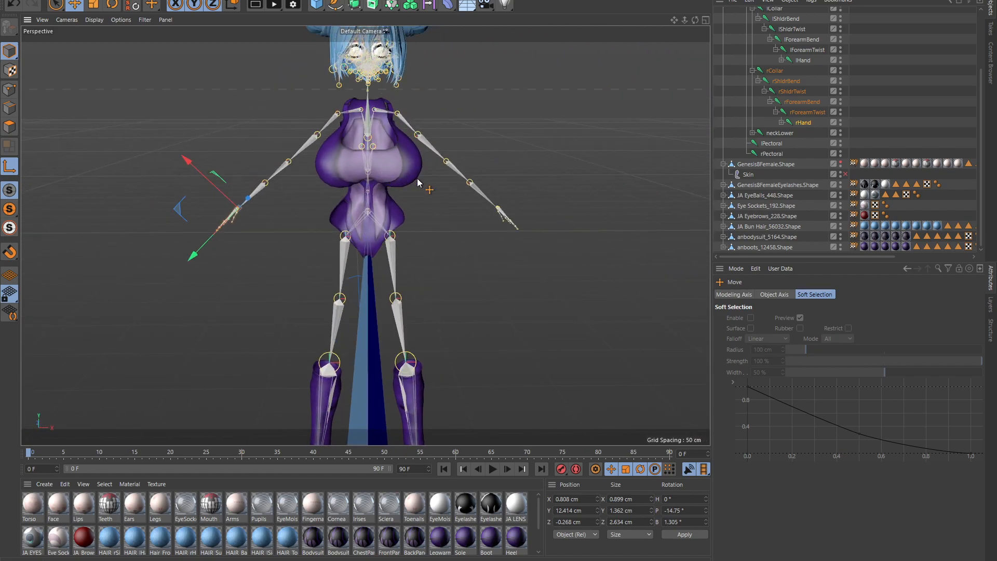
- Check the right-arm joints' axes, collapse the abdomenLower hierarchy and show the Genesis8Female.Shape body mesh again
{"action": "left_click", "coordinate": [802, 102]}
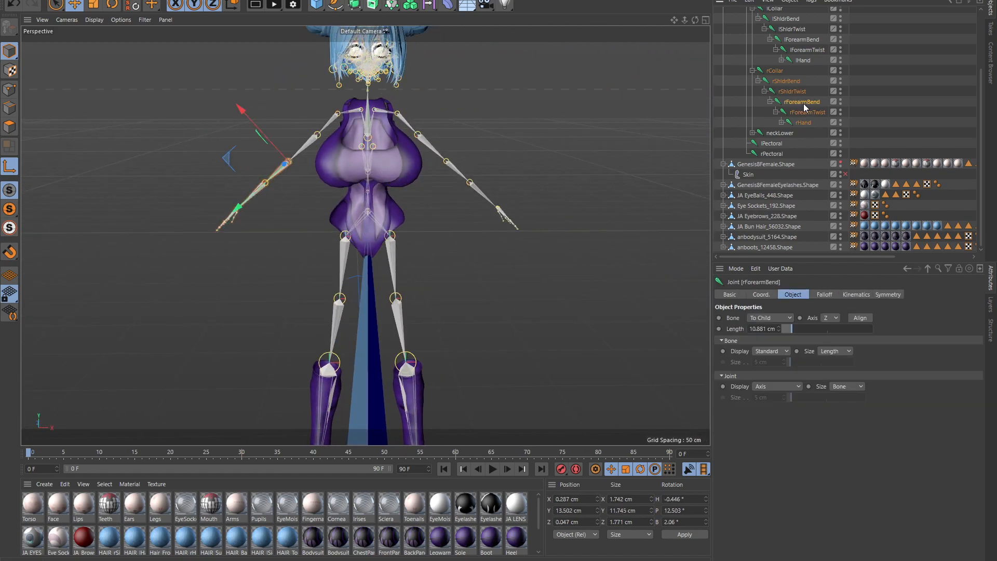
{"action": "left_click", "coordinate": [787, 82]}
{"action": "scroll", "coordinate": [792, 85], "scroll_direction": "up", "scroll_amount": 3}
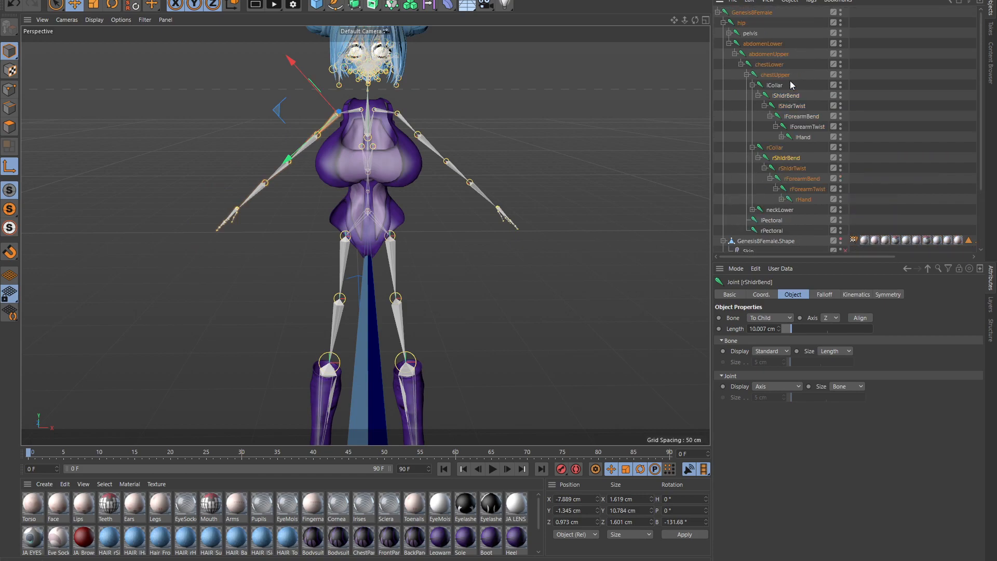
{"action": "left_click", "coordinate": [730, 43]}
{"action": "left_click", "coordinate": [833, 51]}
{"action": "scroll", "coordinate": [522, 173], "scroll_direction": "down", "scroll_amount": 1}
{"action": "left_click_drag", "start_coordinate": [522, 174], "coordinate": [540, 149], "text": "alt"}
{"action": "scroll", "coordinate": [519, 158], "scroll_direction": "down", "scroll_amount": 3}
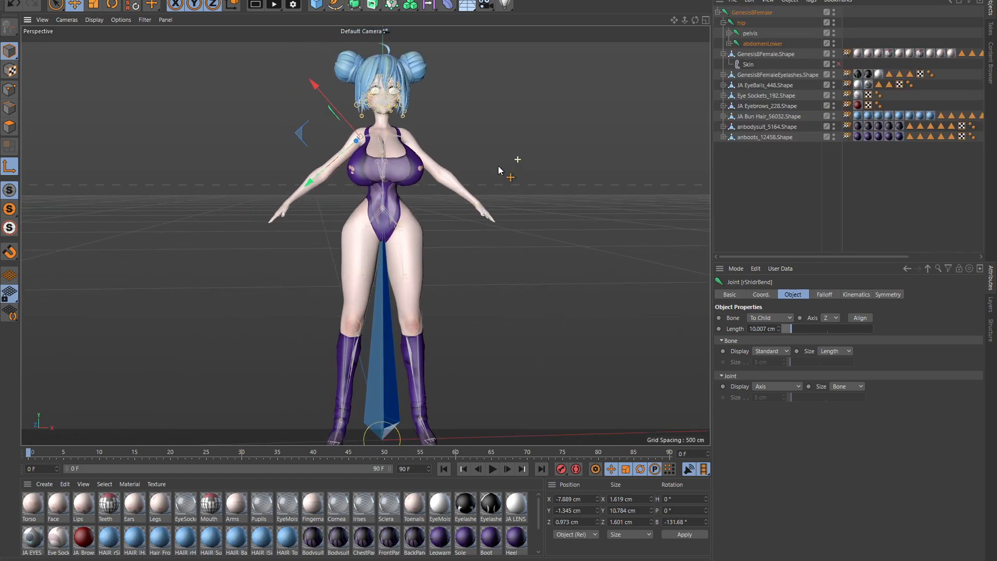
- Set a new bind pose in the Genesis8Female.Shape body's Weight tag
{"action": "left_click", "coordinate": [847, 54]}
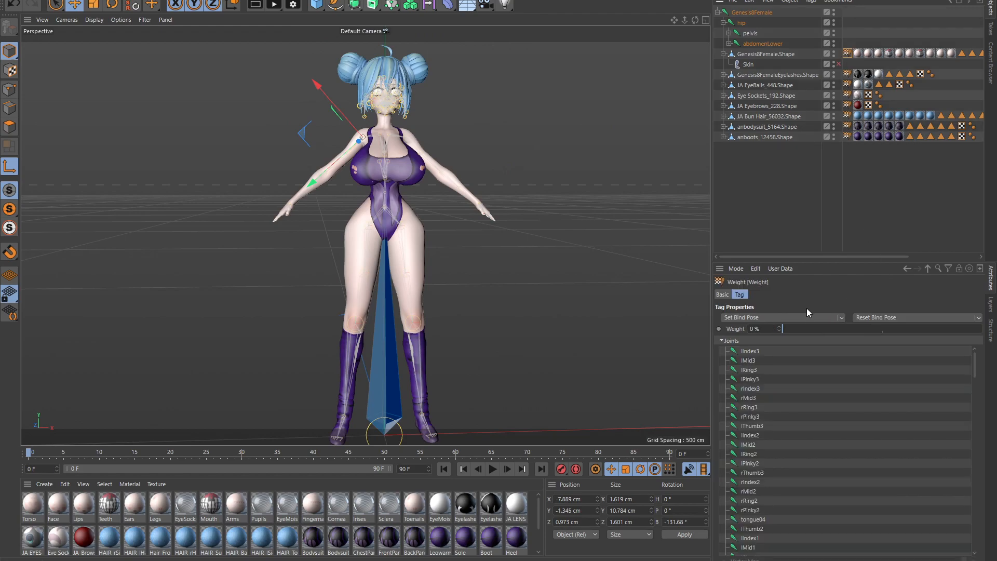
{"action": "left_click", "coordinate": [831, 318]}
{"action": "left_click", "coordinate": [793, 329]}
{"action": "left_click", "coordinate": [798, 330]}
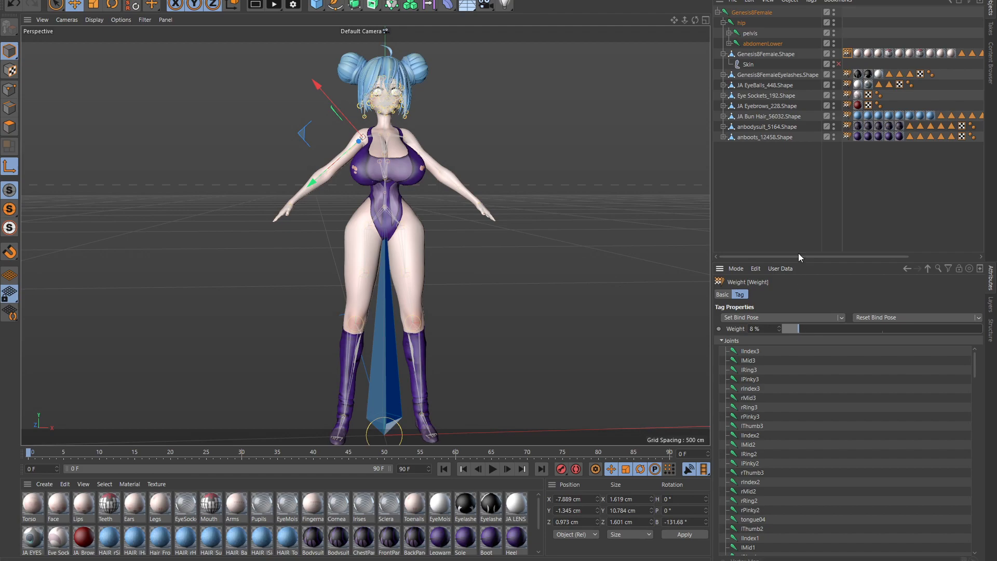
- Enable the body's Skin deformer and set the weight in Genesis8Female.Shape's Weight tag to 100%
{"action": "left_click", "coordinate": [840, 68]}
{"action": "left_click", "coordinate": [848, 53]}
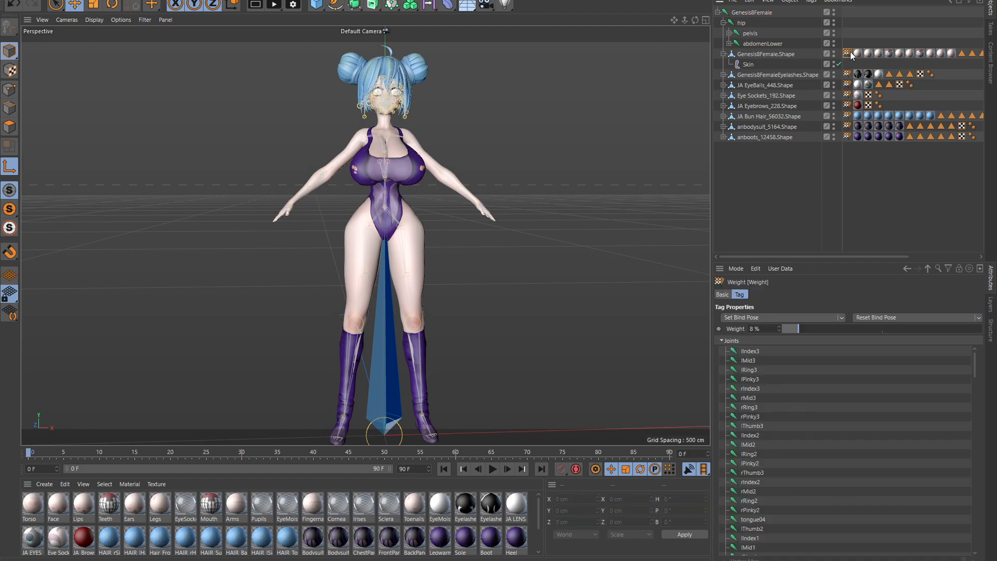
{"action": "left_click_drag", "start_coordinate": [830, 326], "coordinate": [981, 328]}
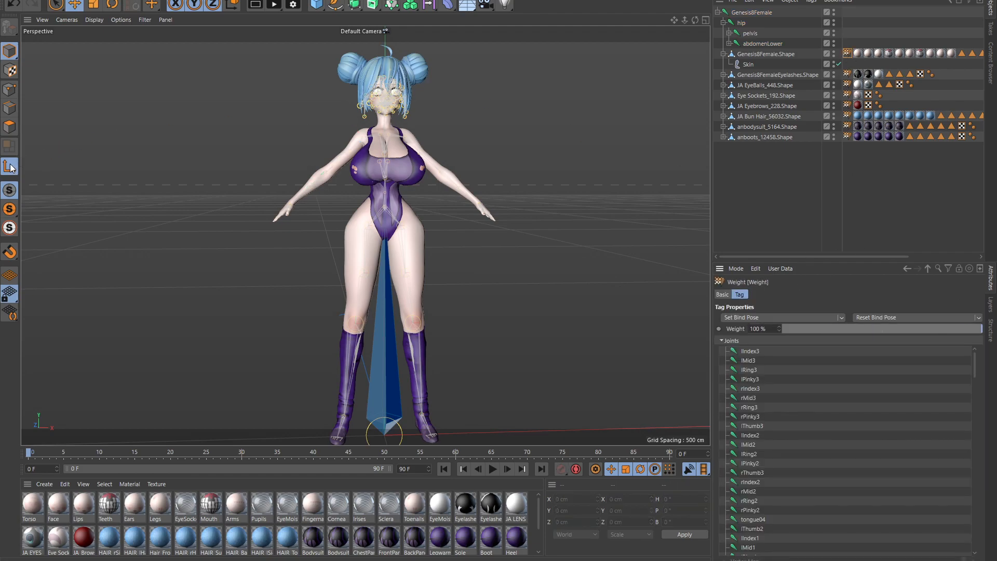
- Collapse the Genesis8Female hierarchy and export the project as FBX, version 7.7 (2019), with baked materials and embedded textures
{"action": "left_click_drag", "start_coordinate": [566, 163], "coordinate": [605, 88], "text": "alt"}
{"action": "left_click", "coordinate": [718, 12]}
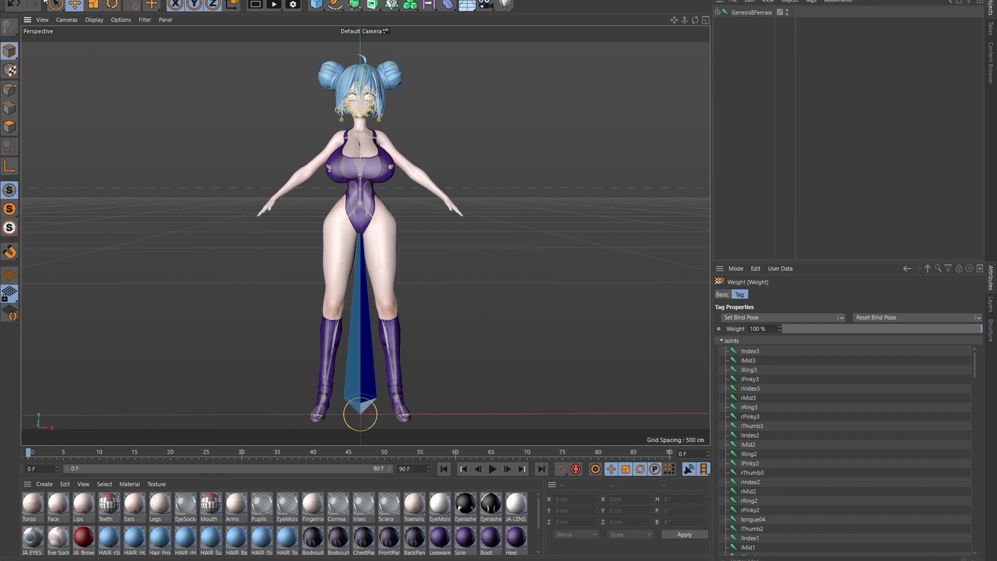
{"action": "left_click", "coordinate": [10, 1]}
{"action": "mouse_move", "coordinate": [33, 190]}
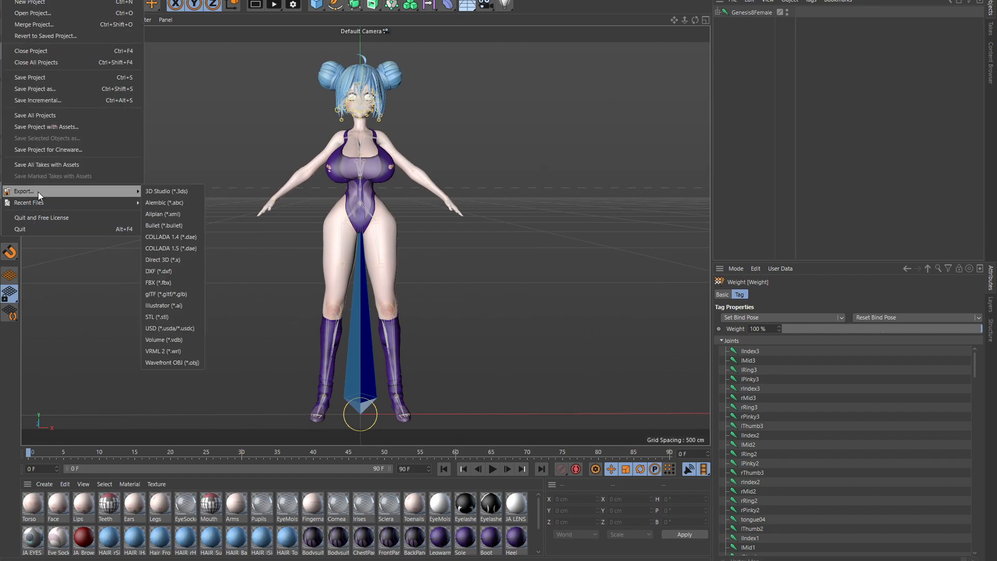
{"action": "left_click", "coordinate": [172, 282]}
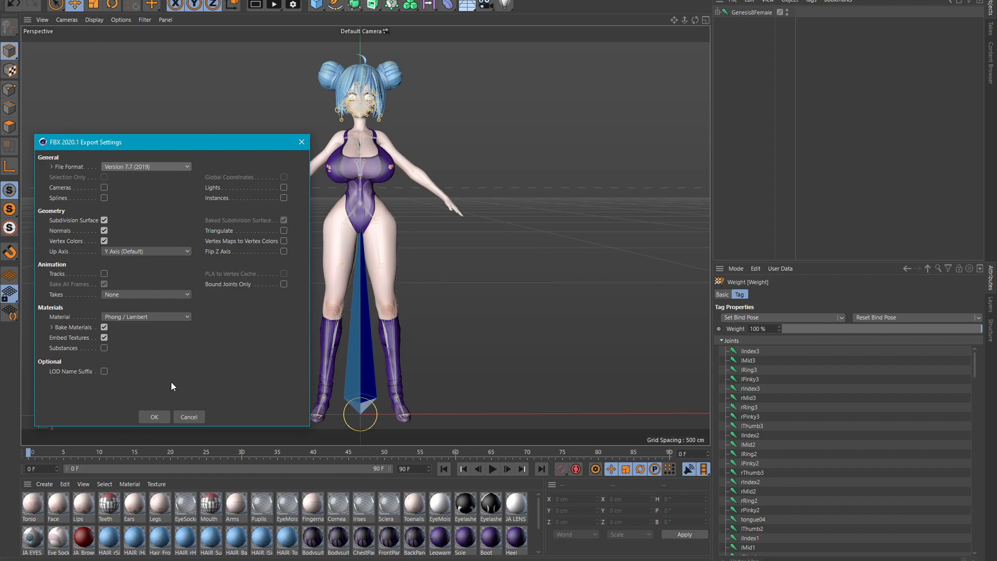
{"action": "left_click", "coordinate": [154, 417]}
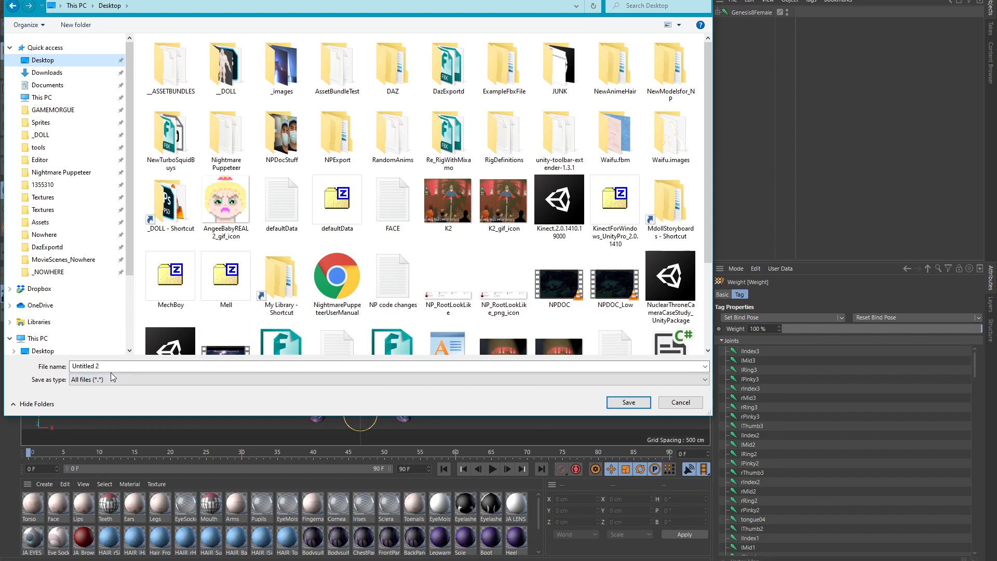
- Save the exported FBX on the Desktop as Waifu_fixed, basing the name on the existing Waifu file
{"action": "scroll", "coordinate": [223, 333], "scroll_direction": "down", "scroll_amount": 2}
{"action": "left_click", "coordinate": [337, 316]}
{"action": "left_click", "coordinate": [126, 367]}
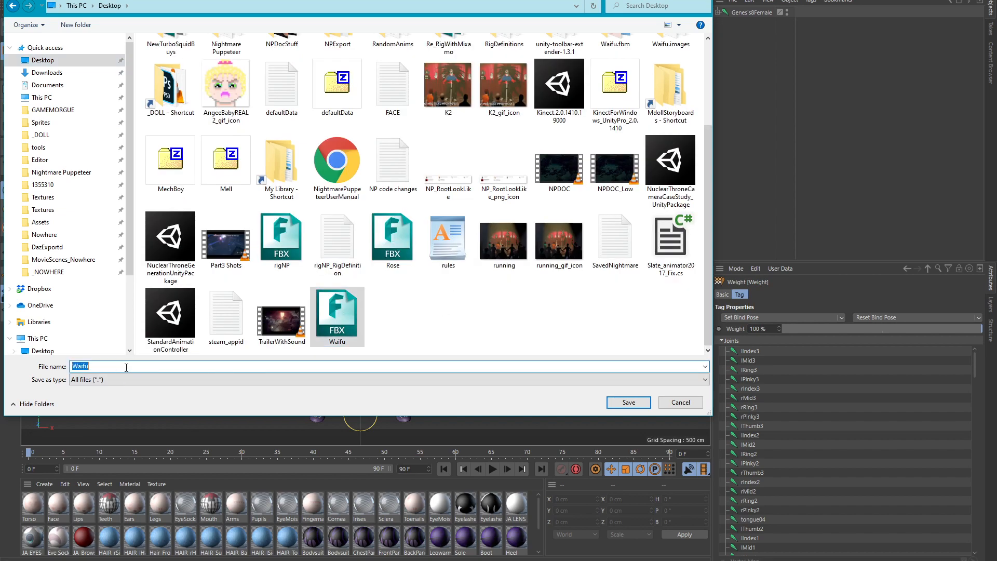
{"action": "type", "text": "_fixed"}
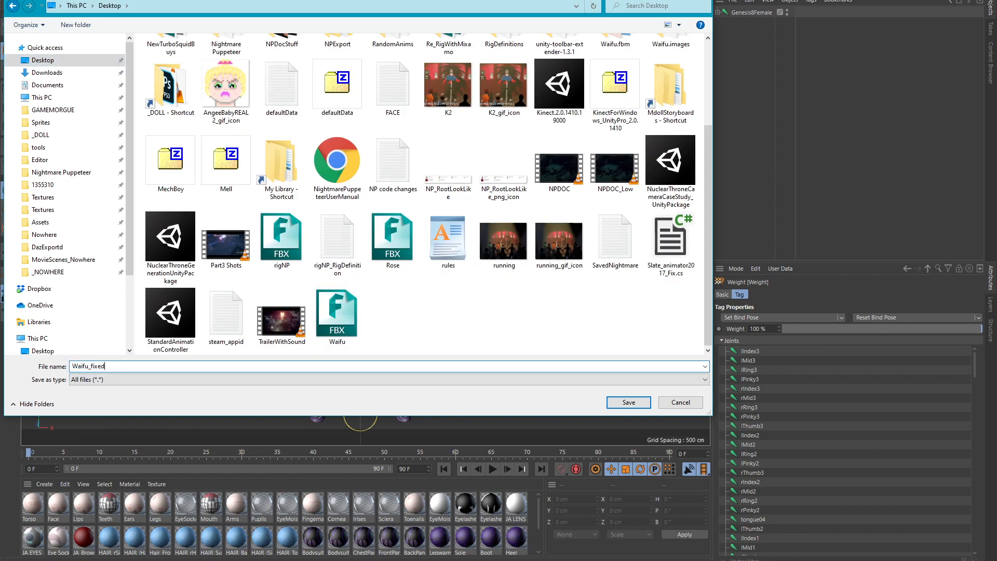
{"action": "key", "text": "Return"}
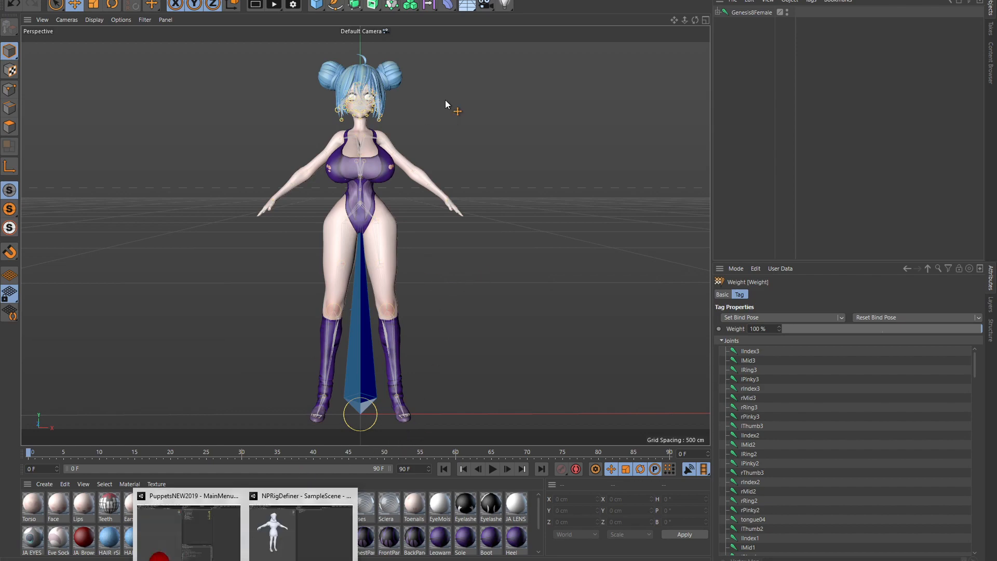
- Switch to Nightmare Puppeteer in the PuppetsNEW2019 Unity project, enter Make a Nightmare and randomize the main actor
{"action": "left_click", "coordinate": [207, 520]}
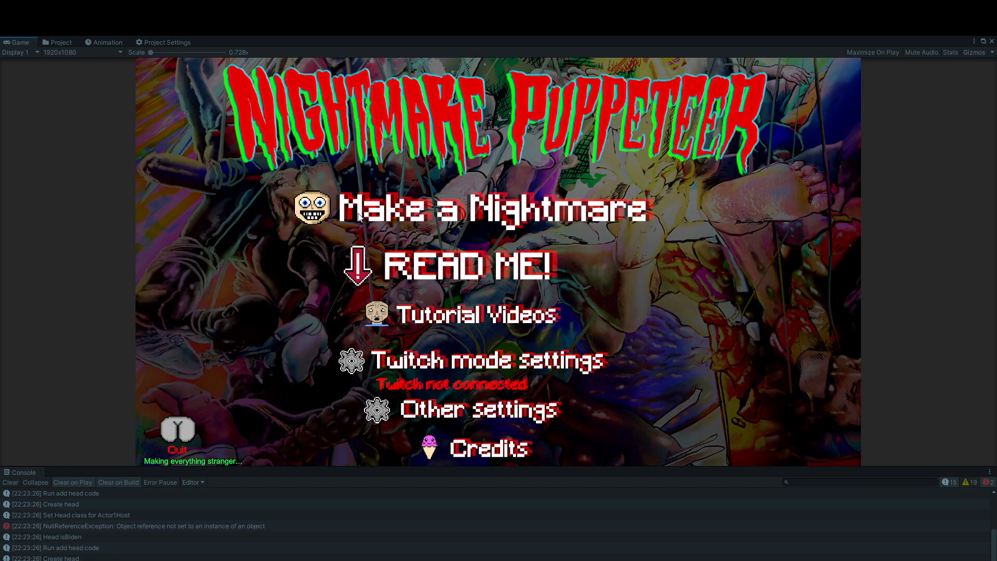
{"action": "left_click", "coordinate": [306, 206]}
{"action": "left_click", "coordinate": [236, 340]}
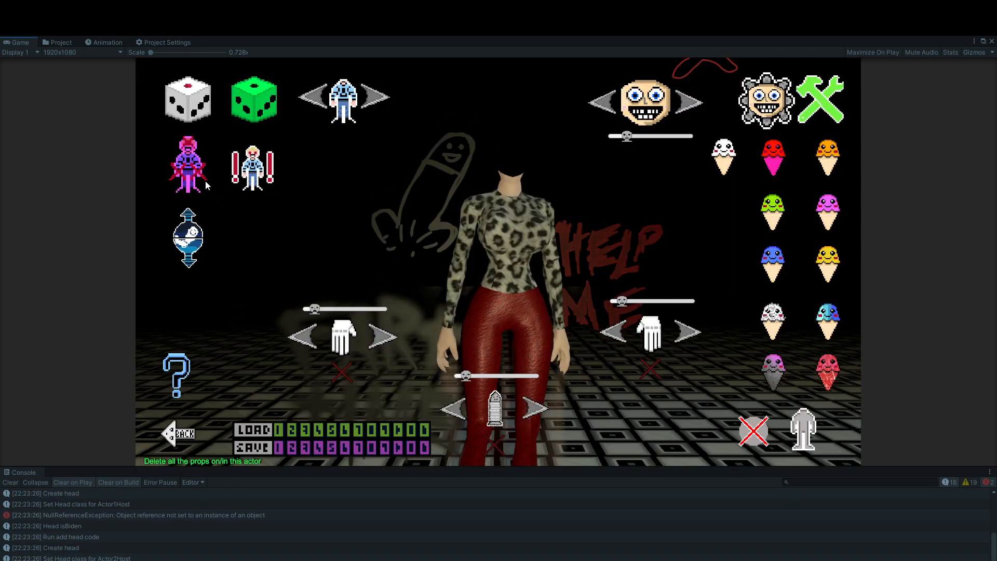
{"action": "left_click", "coordinate": [188, 99]}
{"action": "left_click", "coordinate": [178, 432]}
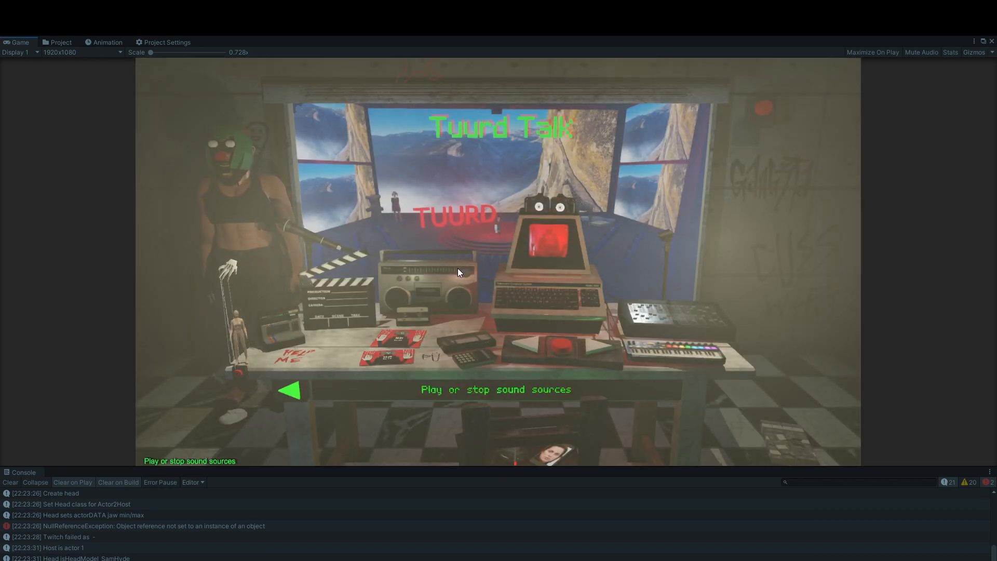
- Go to the body import page of the 3D model importer and enable Keep head
{"action": "left_click", "coordinate": [466, 360]}
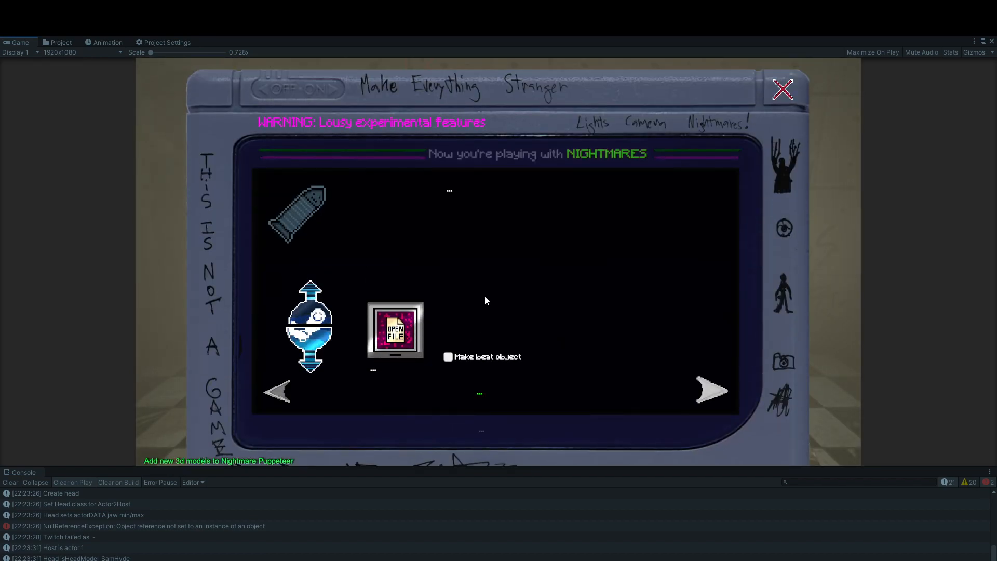
{"action": "left_click", "coordinate": [709, 389]}
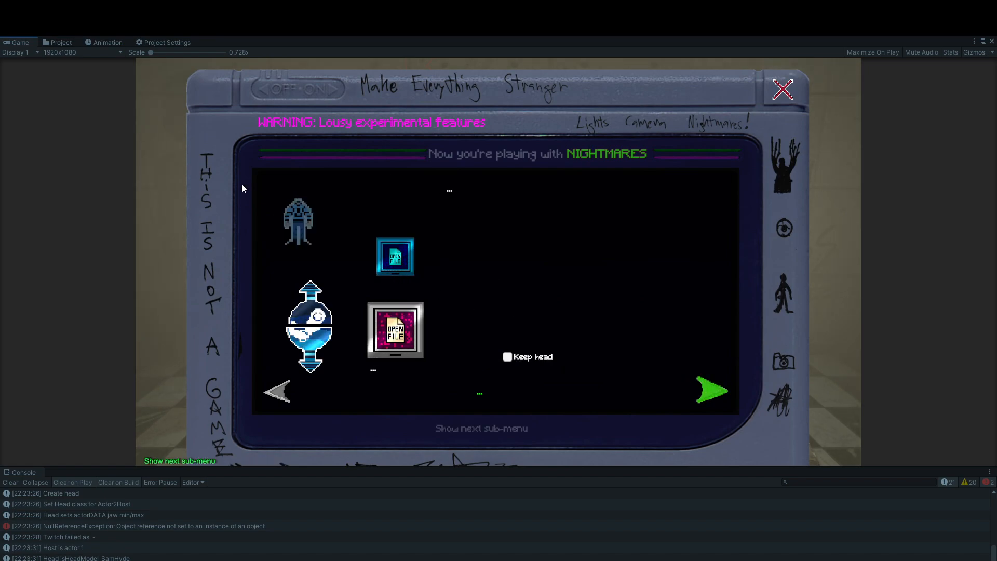
{"action": "left_click", "coordinate": [507, 357]}
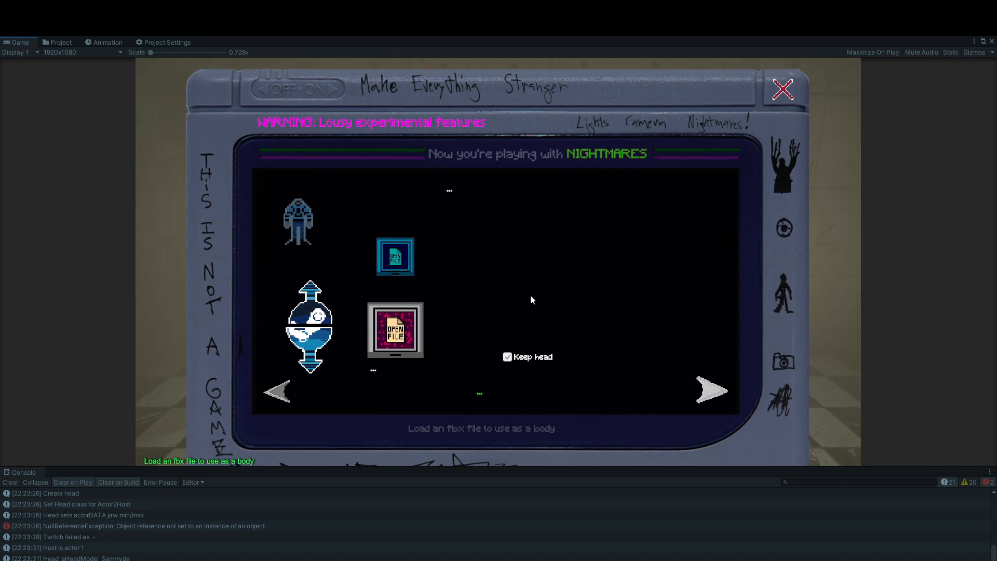
- Load Waifu_fixed.fbx from the Desktop as the body model
{"action": "left_click", "coordinate": [395, 330]}
{"action": "scroll", "coordinate": [382, 303], "scroll_direction": "down", "scroll_amount": 1}
{"action": "left_click", "coordinate": [375, 318]}
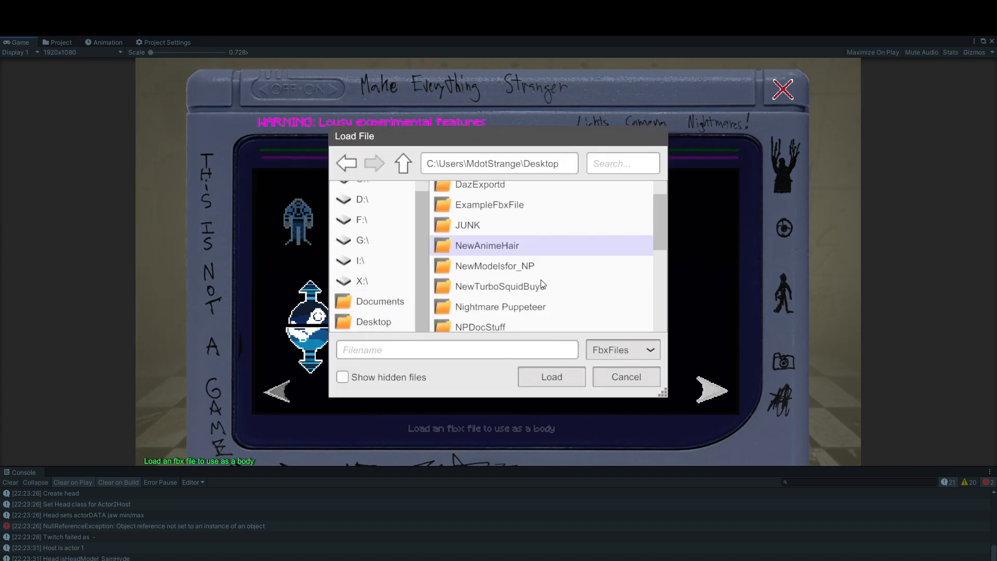
{"action": "scroll", "coordinate": [541, 292], "scroll_direction": "down", "scroll_amount": 10}
{"action": "left_click", "coordinate": [494, 322]}
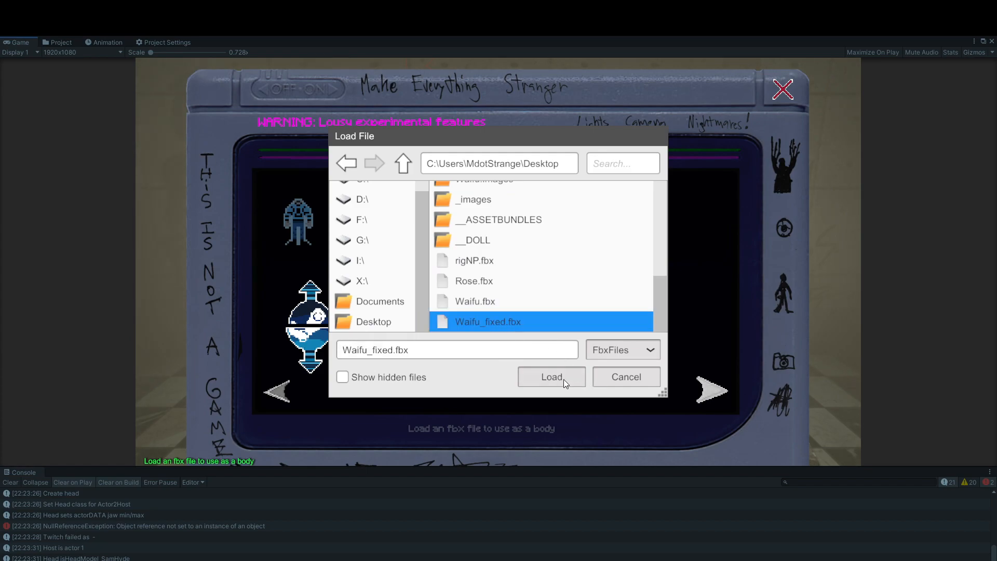
{"action": "left_click", "coordinate": [566, 378]}
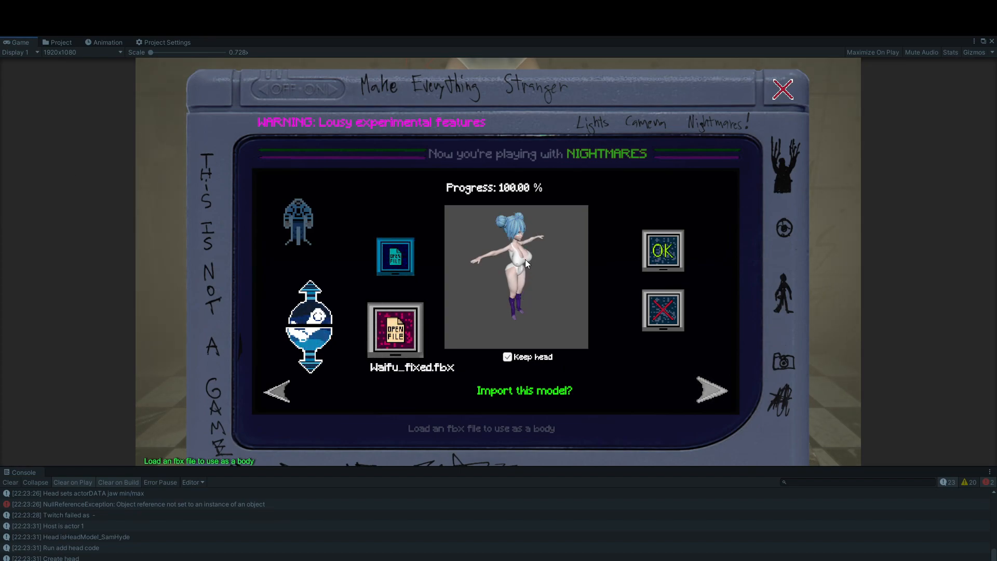
- Import the loaded model as a new body, apply it to Actor1 and close the importer
{"action": "left_click", "coordinate": [662, 250]}
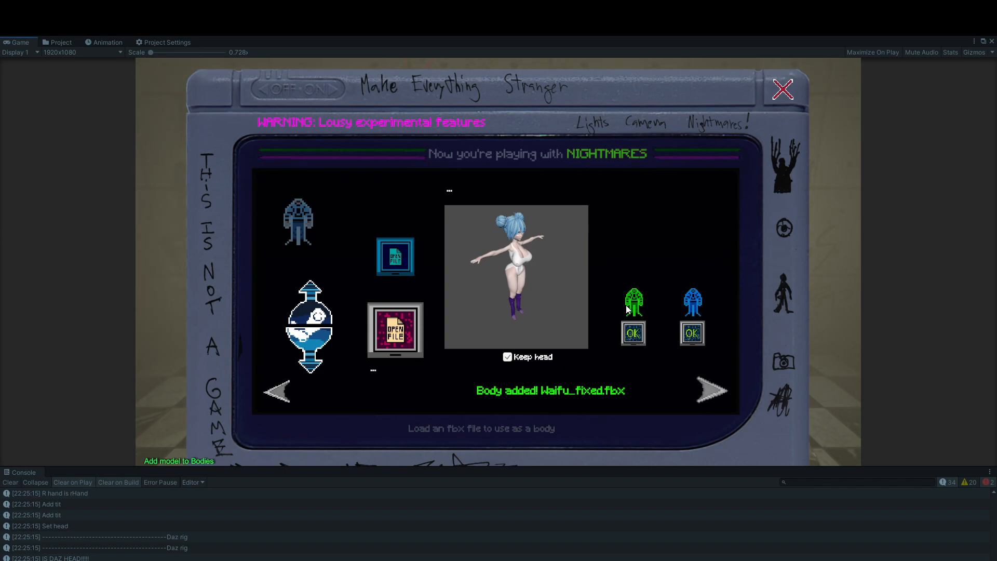
{"action": "left_click", "coordinate": [634, 337]}
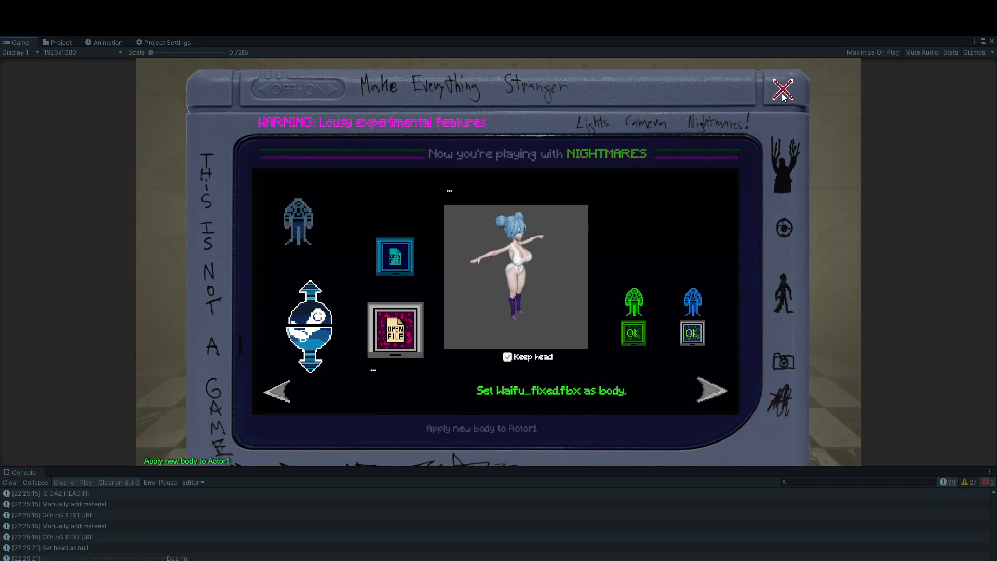
{"action": "left_click", "coordinate": [783, 89]}
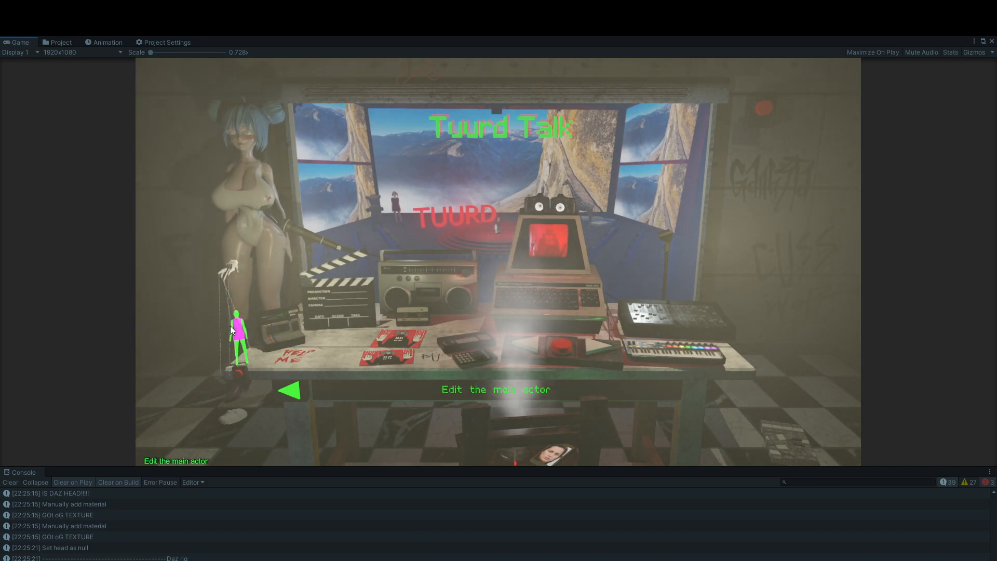
- Give the main actor a random crotch prop and random hair
{"action": "left_click", "coordinate": [237, 337]}
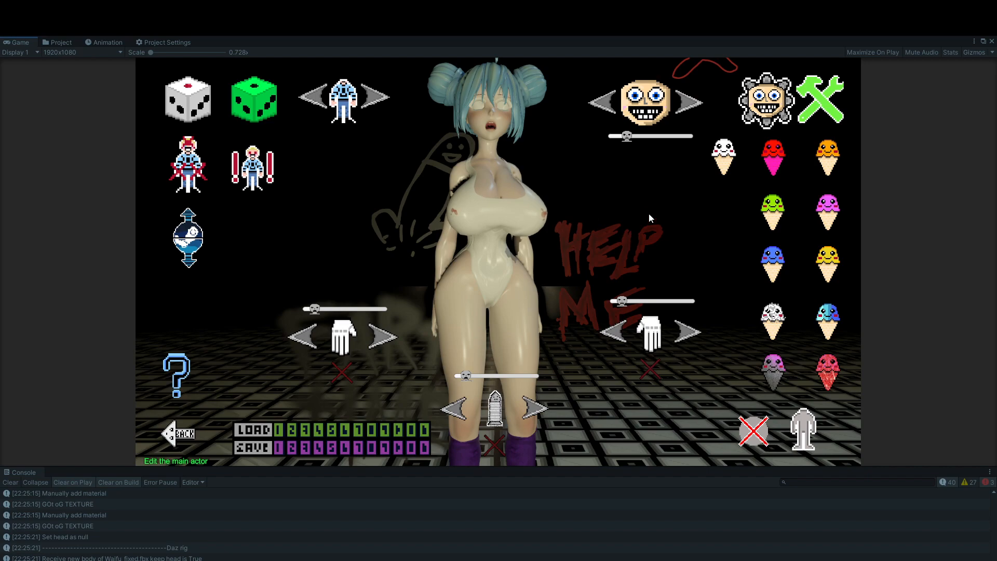
{"action": "left_click", "coordinate": [496, 413]}
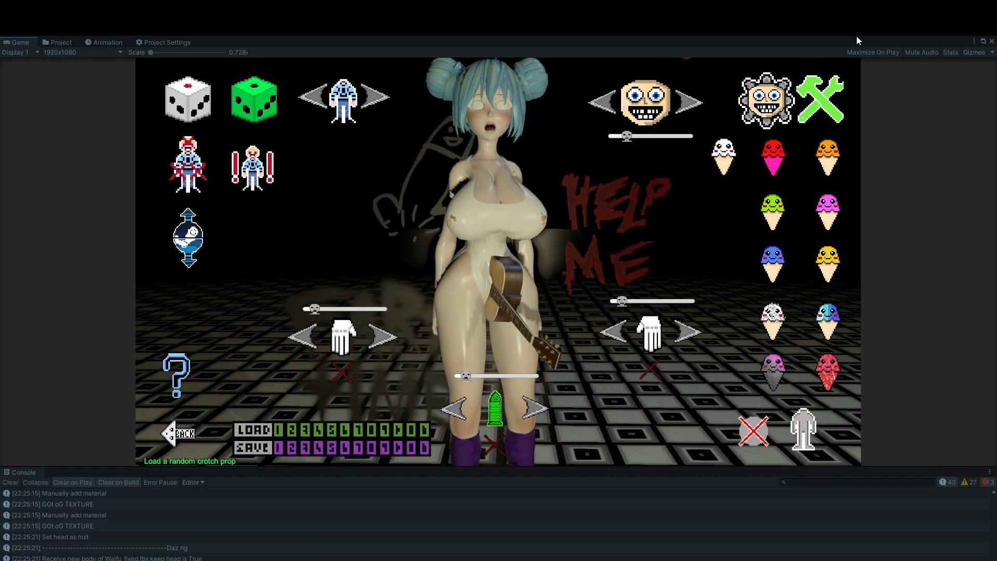
{"action": "left_click", "coordinate": [820, 100]}
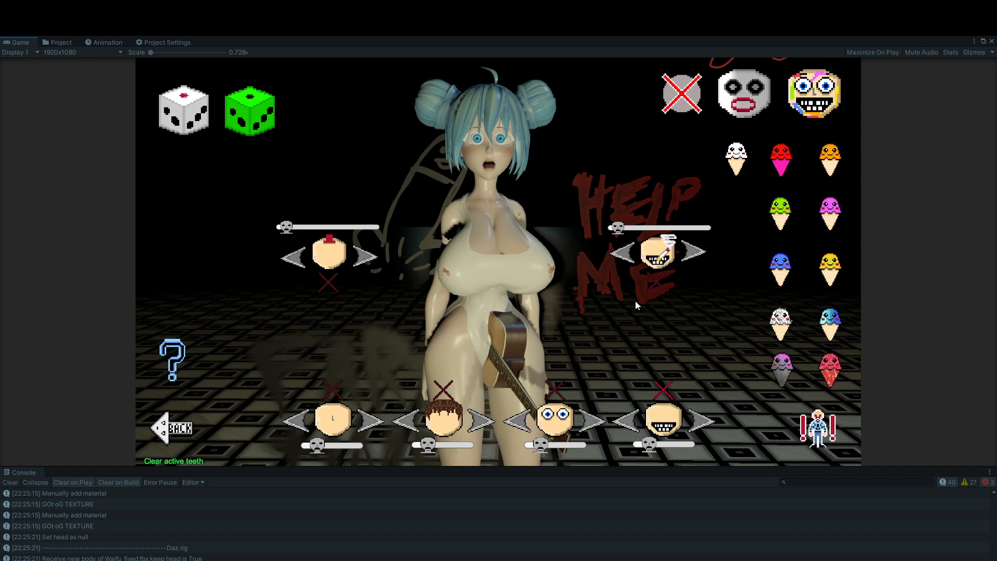
{"action": "left_click", "coordinate": [443, 416]}
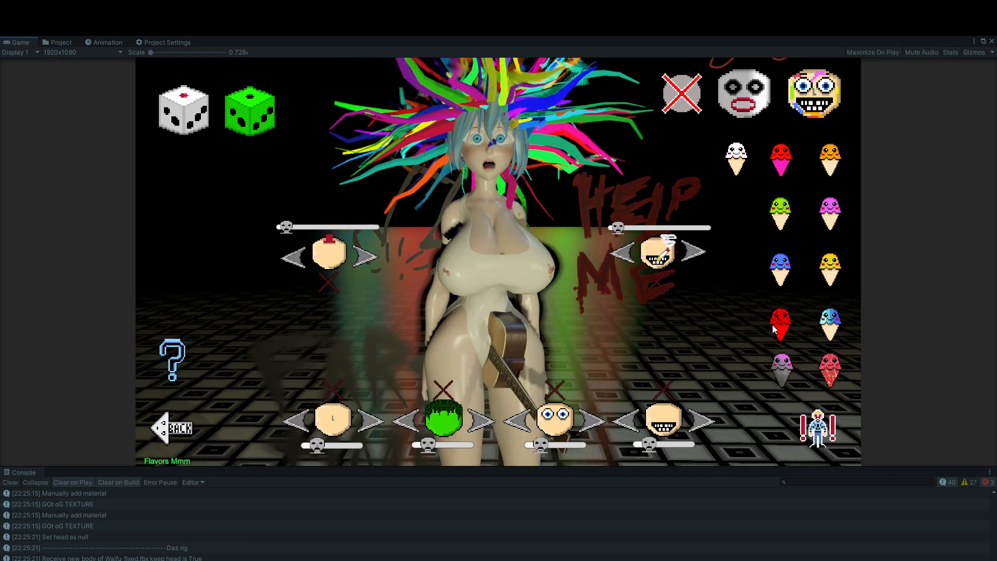
- Leave the main actor's head and body editing and return to the scene menu
{"action": "left_click", "coordinate": [176, 427]}
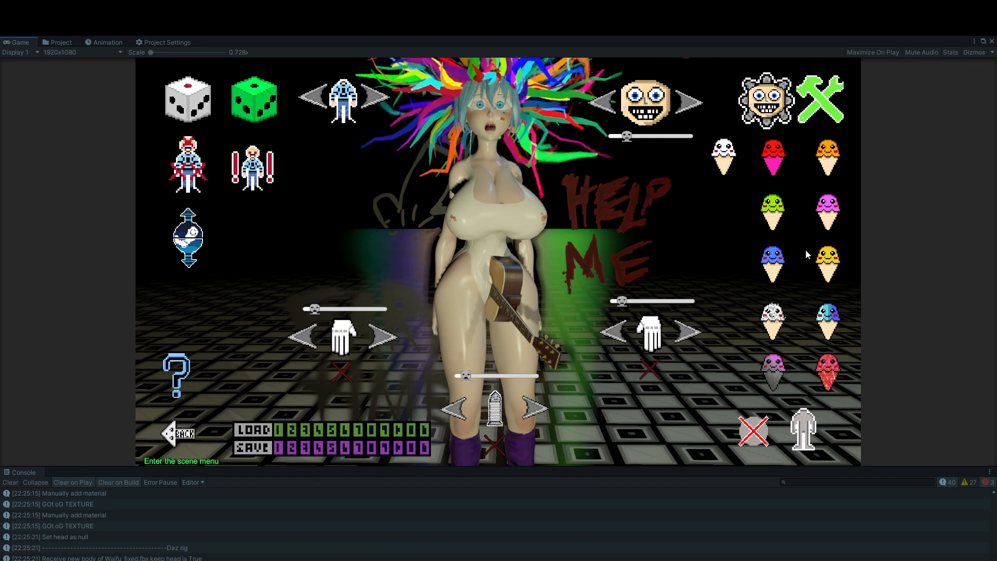
{"action": "left_click", "coordinate": [828, 267]}
{"action": "left_click", "coordinate": [827, 317]}
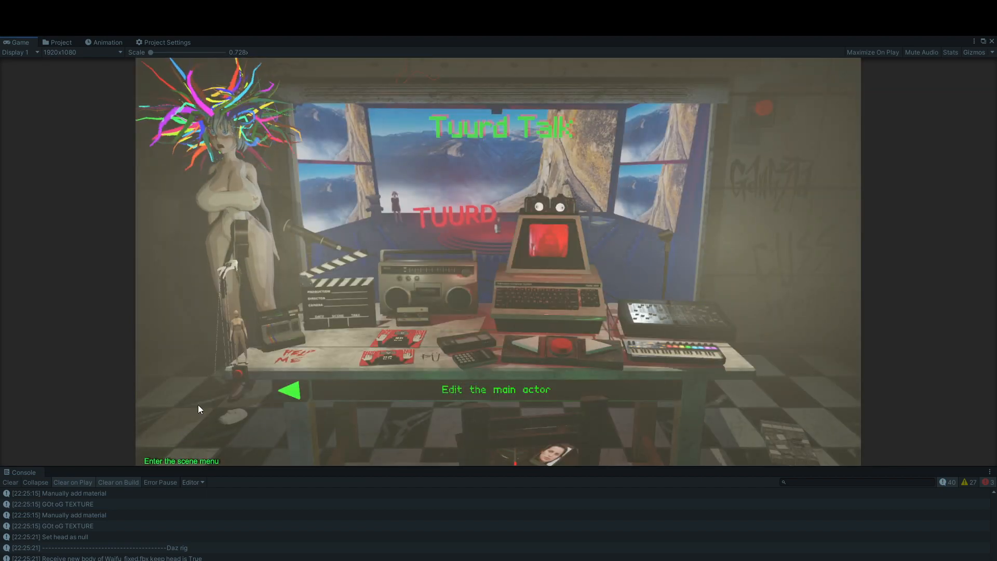
{"action": "left_click", "coordinate": [178, 432]}
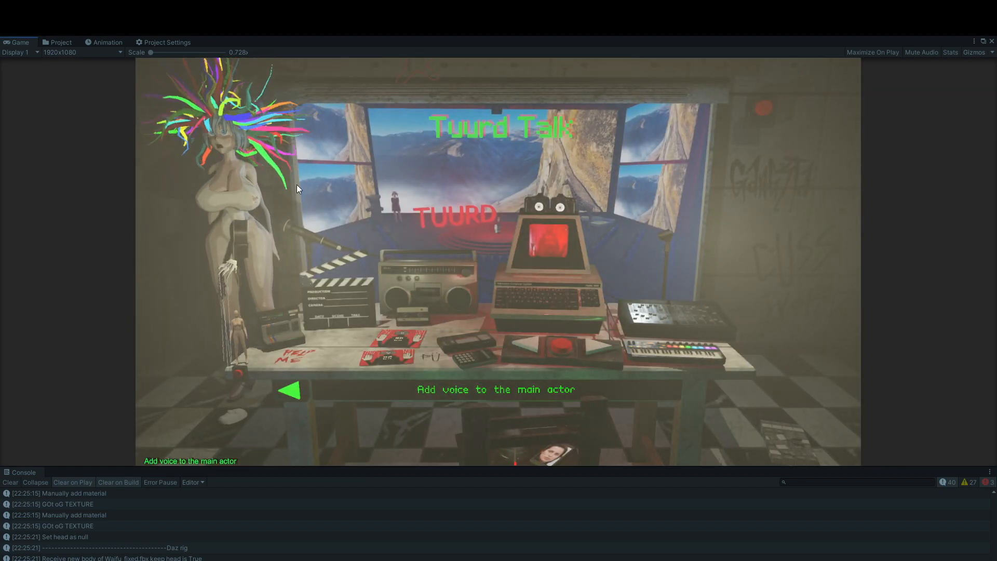
- Play the scene to watch the imported actor perform, and return to the scene menu
{"action": "left_click", "coordinate": [559, 348]}
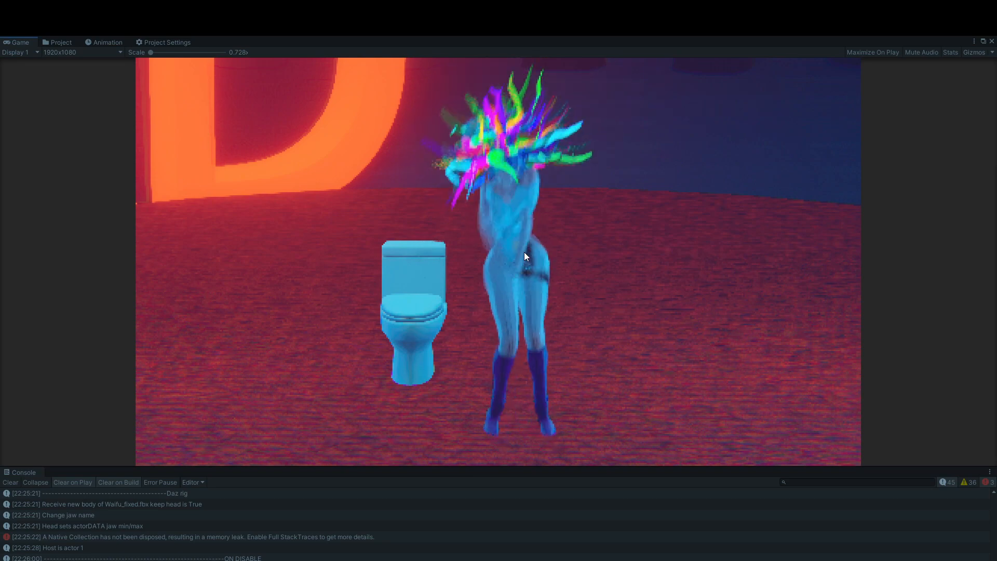
{"action": "key", "text": "Escape"}
{"action": "left_click", "coordinate": [827, 415]}
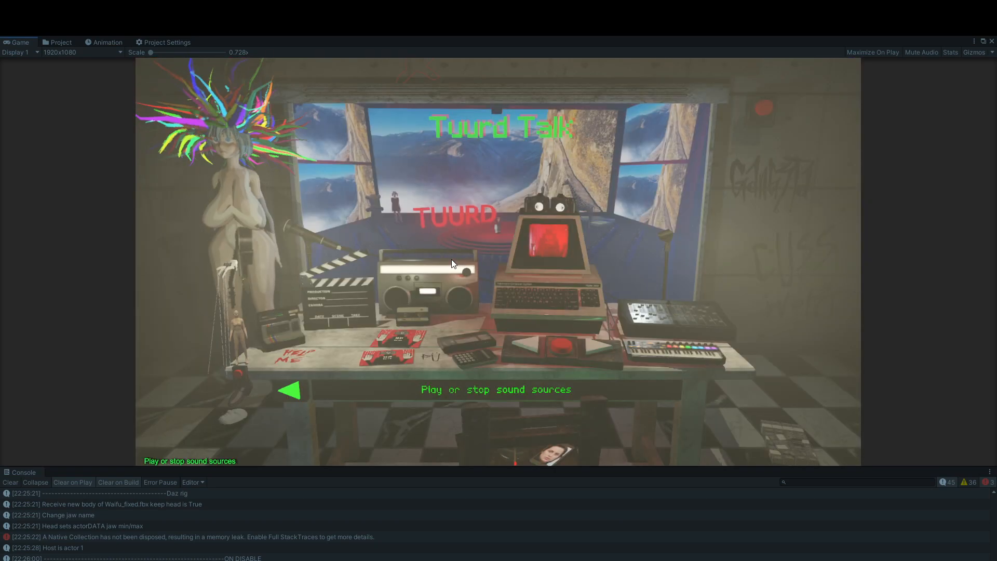